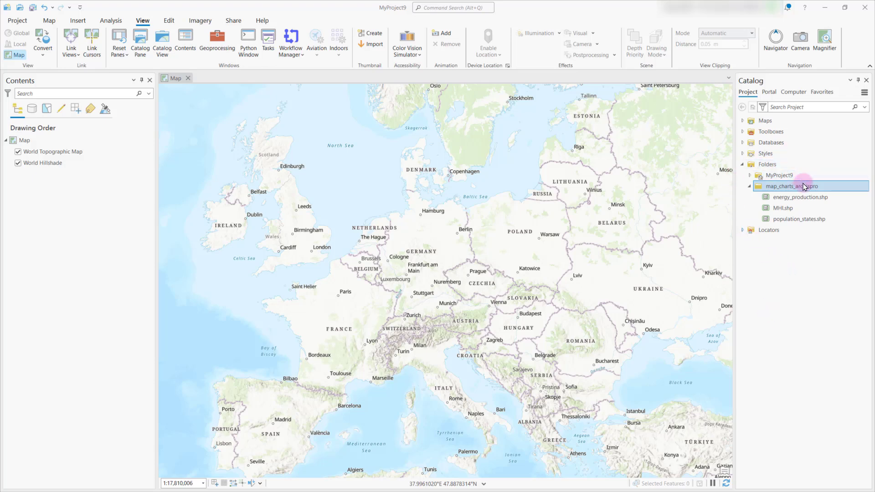
Open the map_charts_arcgispro folder in File Explorer from its path, review its shapefile component files, and return to the project
{"action": "mouse_move", "coordinate": [805, 187]}
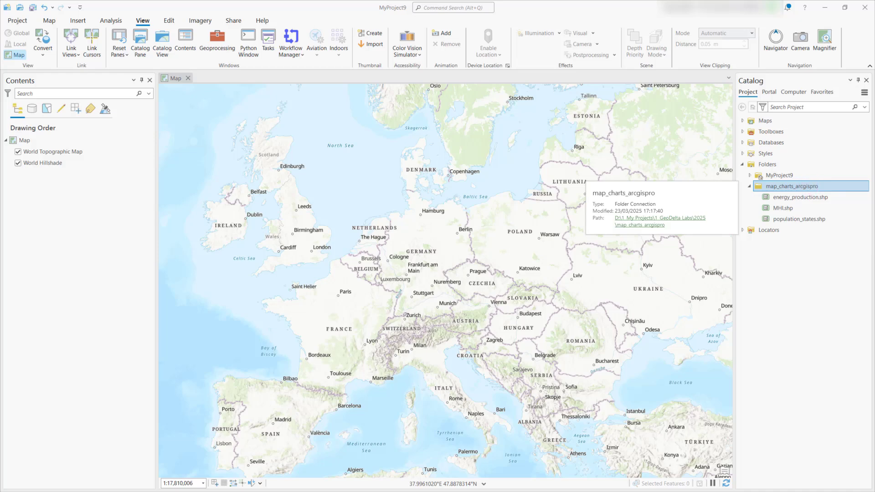
{"action": "left_click", "coordinate": [660, 218]}
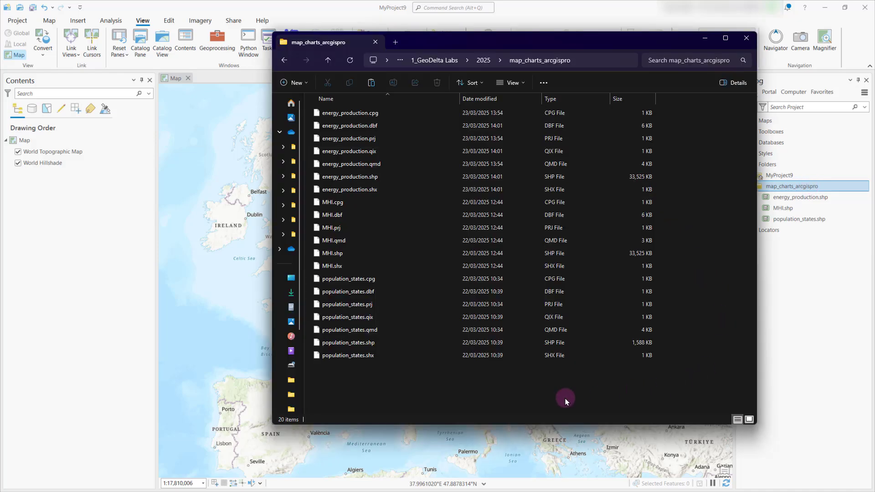
{"action": "left_click_drag", "start_coordinate": [565, 398], "coordinate": [445, 113]}
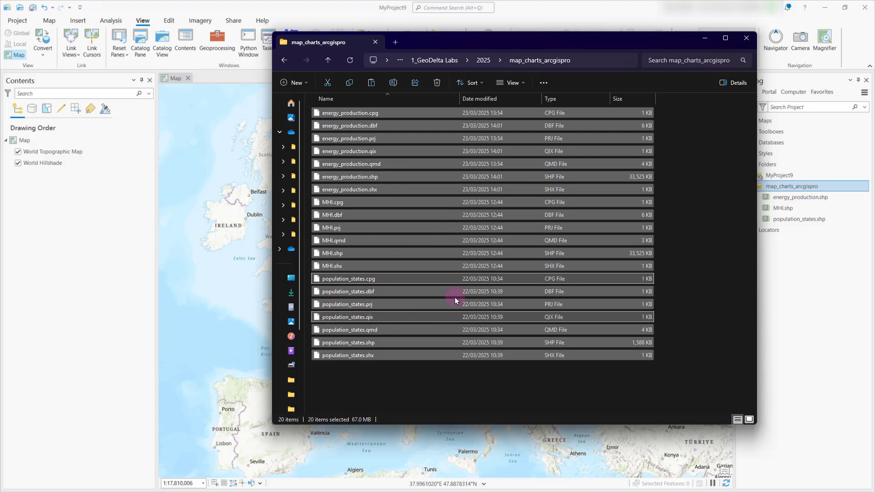
{"action": "left_click", "coordinate": [705, 38]}
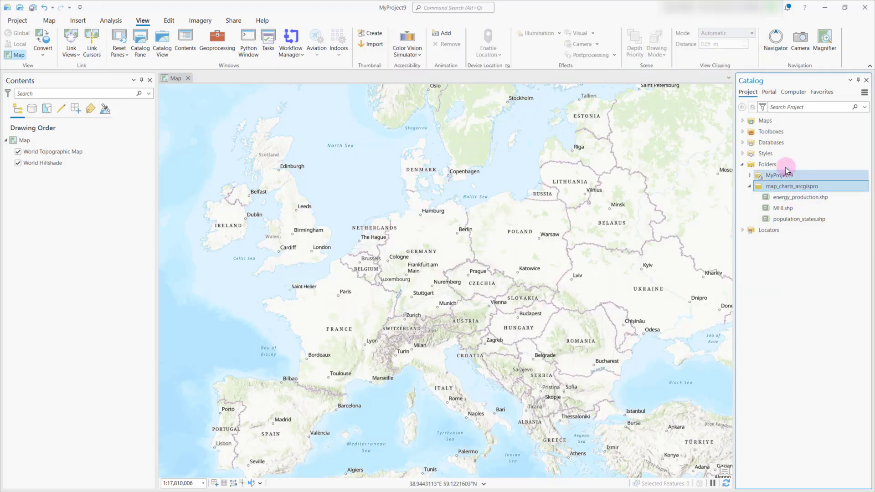
{"action": "right_click", "coordinate": [772, 165]}
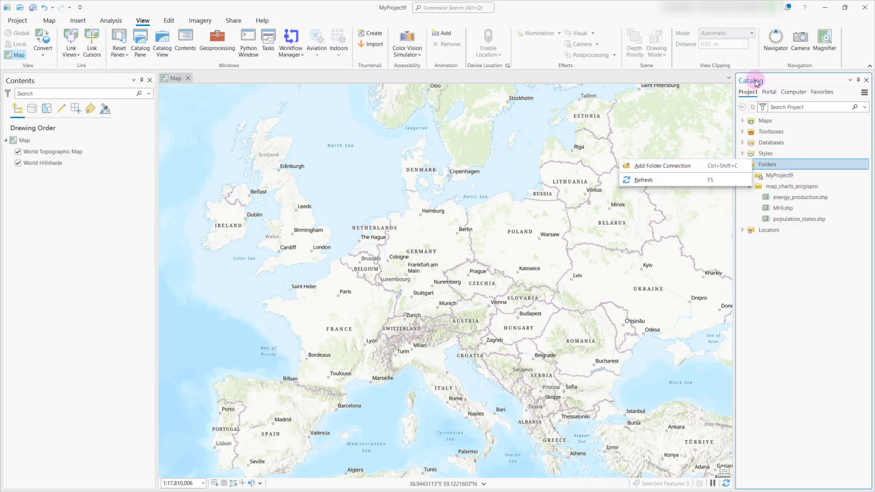
{"action": "left_click", "coordinate": [804, 288]}
{"action": "left_click", "coordinate": [802, 197]}
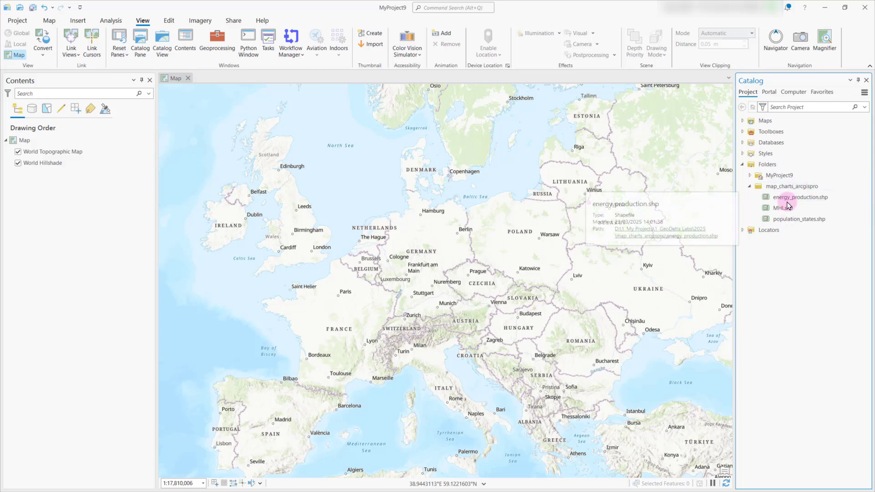
{"action": "left_click", "coordinate": [812, 273]}
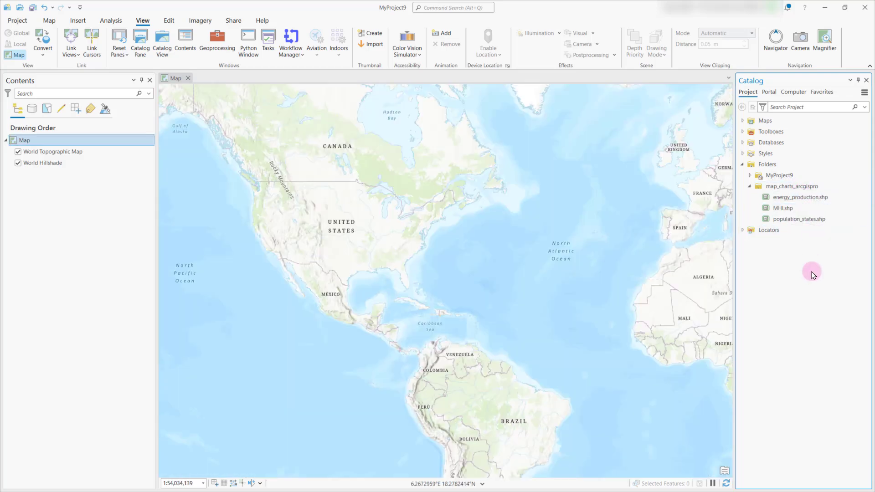
{"action": "left_click", "coordinate": [806, 219]}
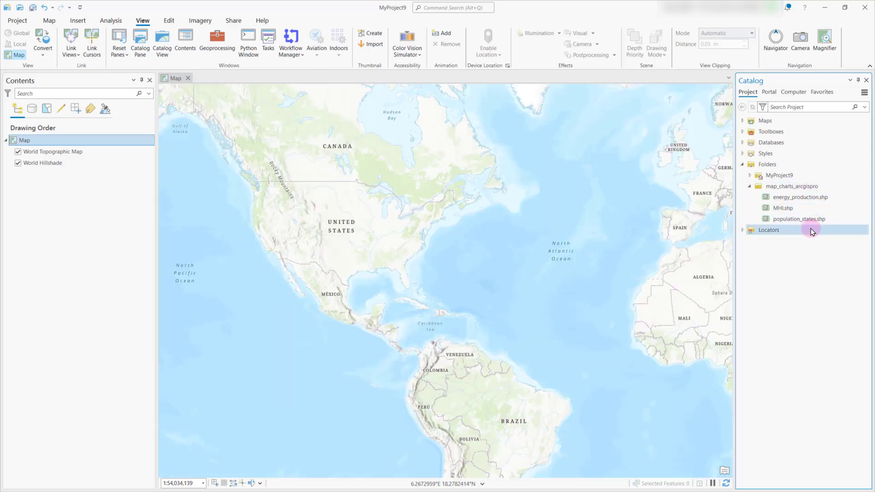
Add the MHI.shp shapefile from the map_charts_arcgispro folder to the map and frame the United States
{"action": "left_click", "coordinate": [793, 209]}
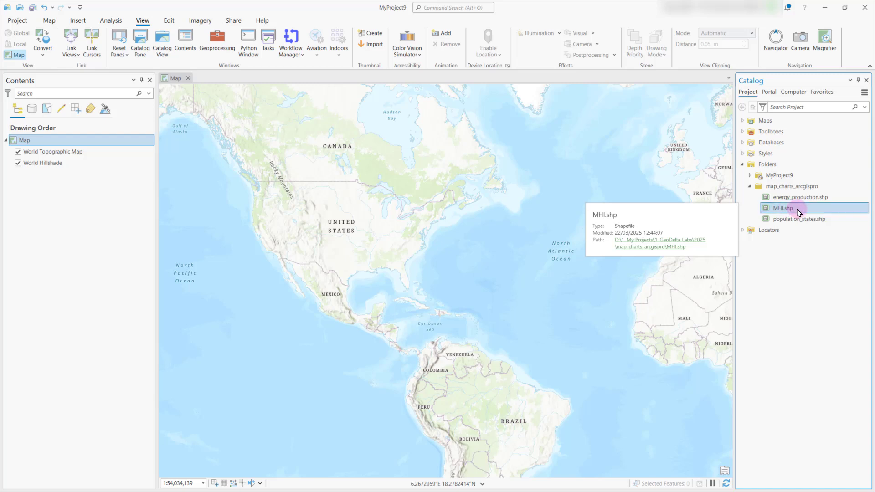
{"action": "left_click_drag", "start_coordinate": [808, 209], "coordinate": [572, 217]}
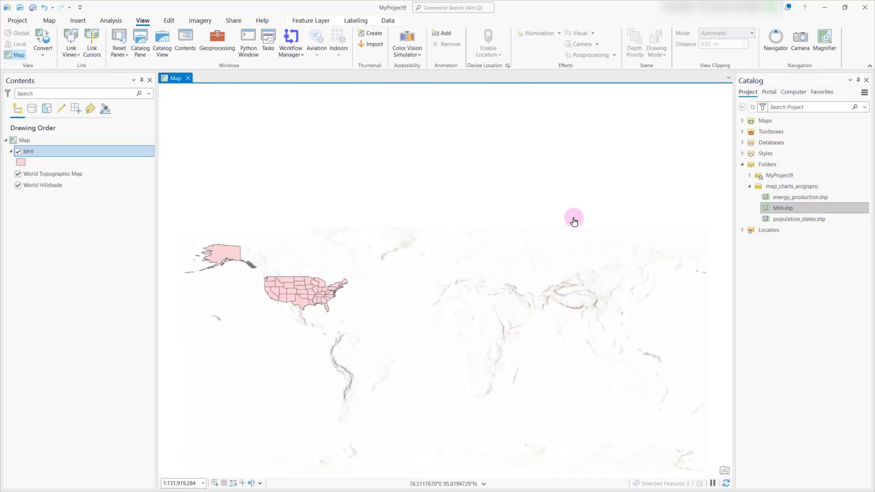
{"action": "scroll", "coordinate": [299, 298], "scroll_direction": "up", "scroll_amount": 3}
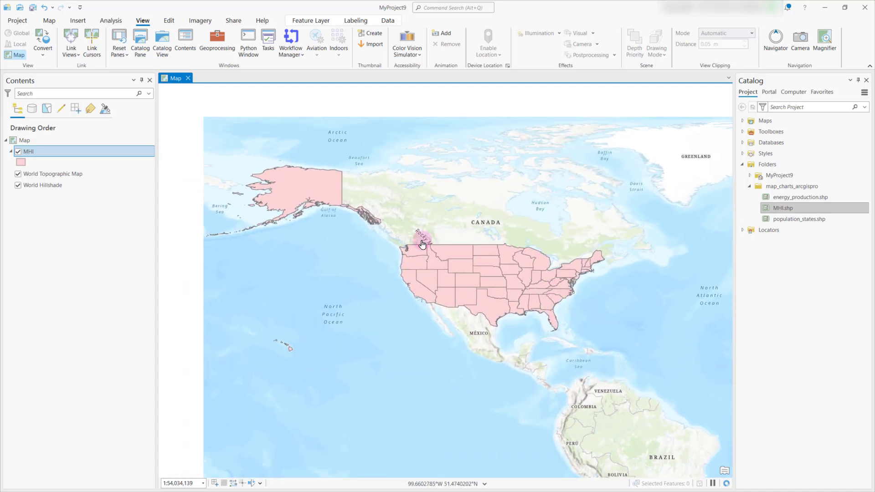
{"action": "scroll", "coordinate": [533, 291], "scroll_direction": "up", "scroll_amount": 2}
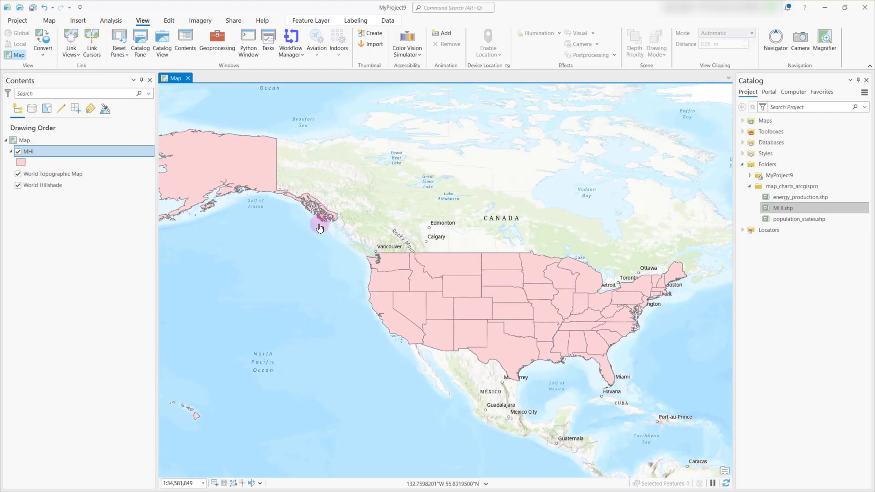
Open the MHI layer's attribute table, examine the state names and the 2022, 2021 and 2020 fields, and enlarge the map view
{"action": "right_click", "coordinate": [70, 158]}
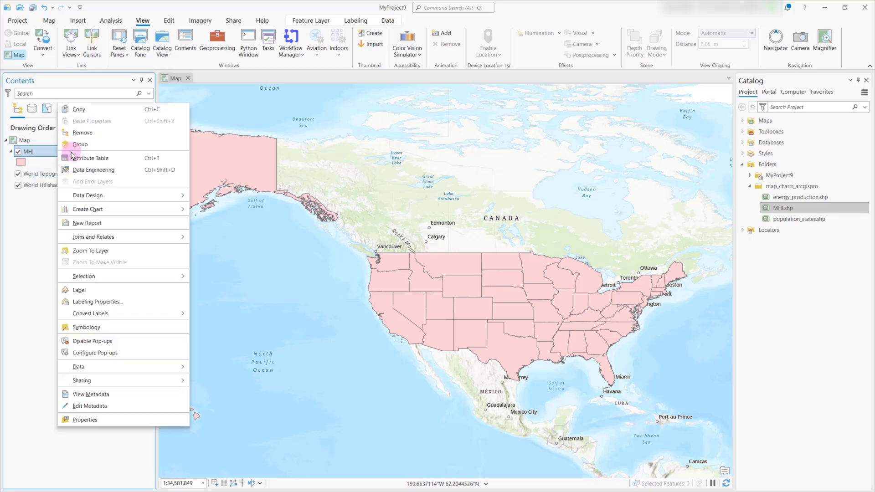
{"action": "left_click", "coordinate": [90, 158]}
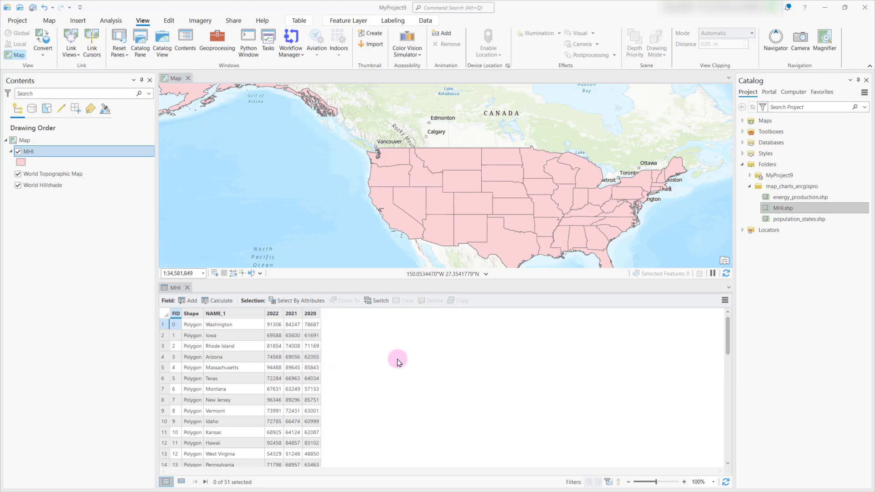
{"action": "scroll", "coordinate": [234, 348], "scroll_direction": "down", "scroll_amount": 5}
{"action": "scroll", "coordinate": [237, 385], "scroll_direction": "up", "scroll_amount": 5}
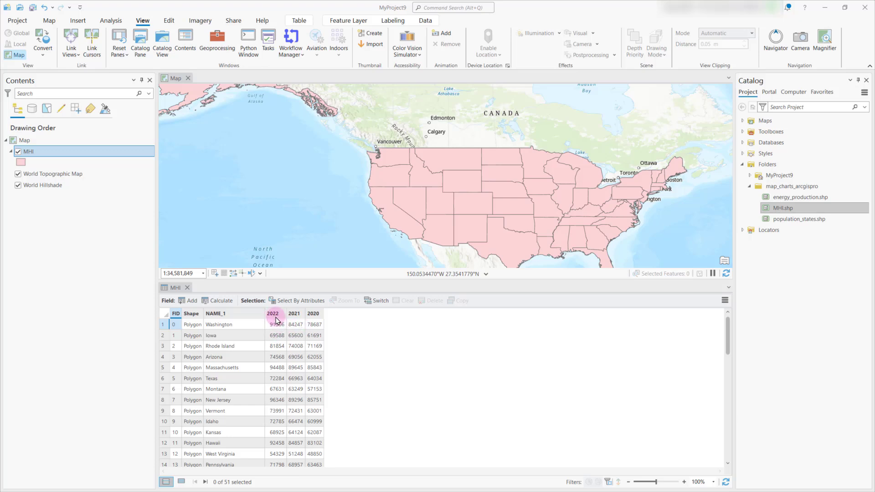
{"action": "mouse_move", "coordinate": [314, 318]}
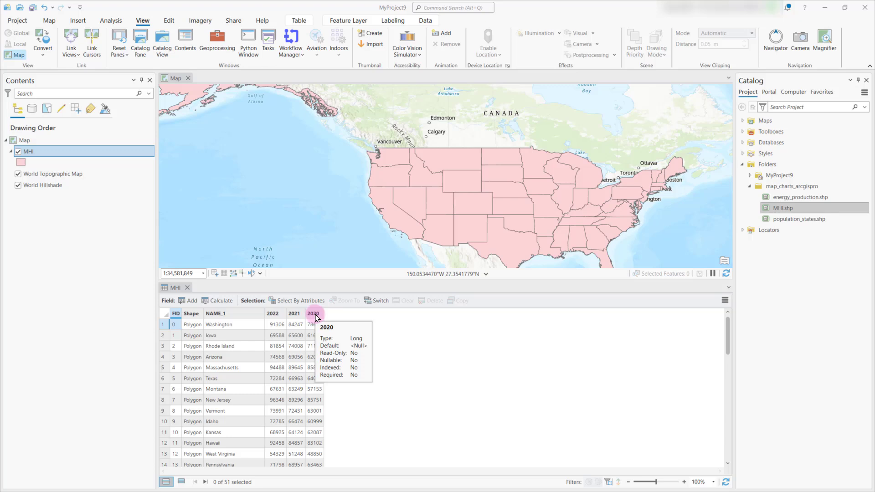
{"action": "left_click_drag", "start_coordinate": [360, 279], "coordinate": [364, 342]}
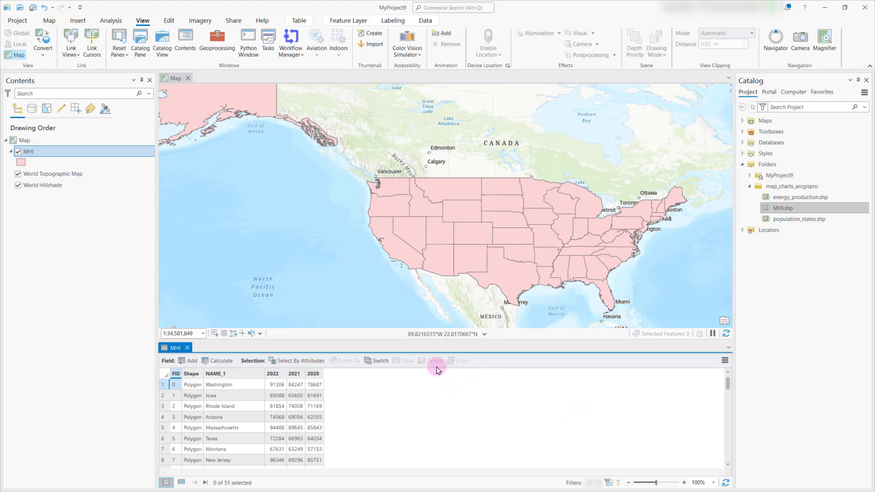
Set the MHI layer's primary symbology to Charts with the Bar Chart type
{"action": "right_click", "coordinate": [86, 155]}
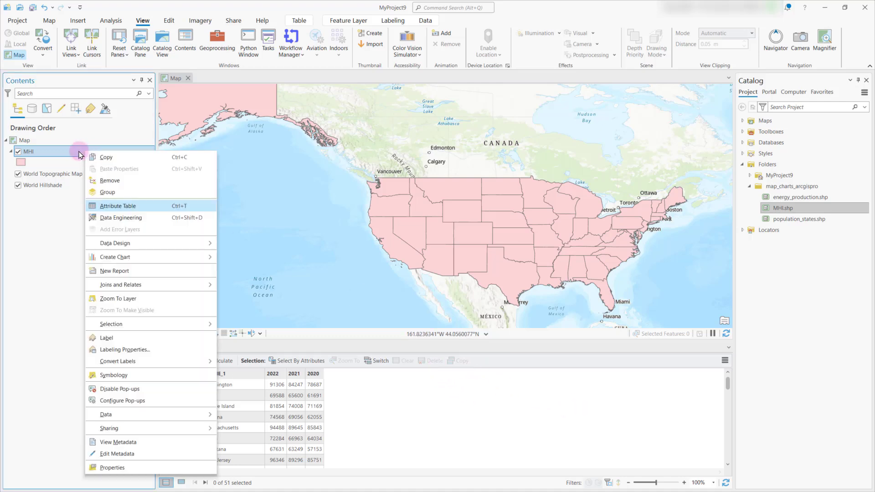
{"action": "left_click", "coordinate": [139, 374]}
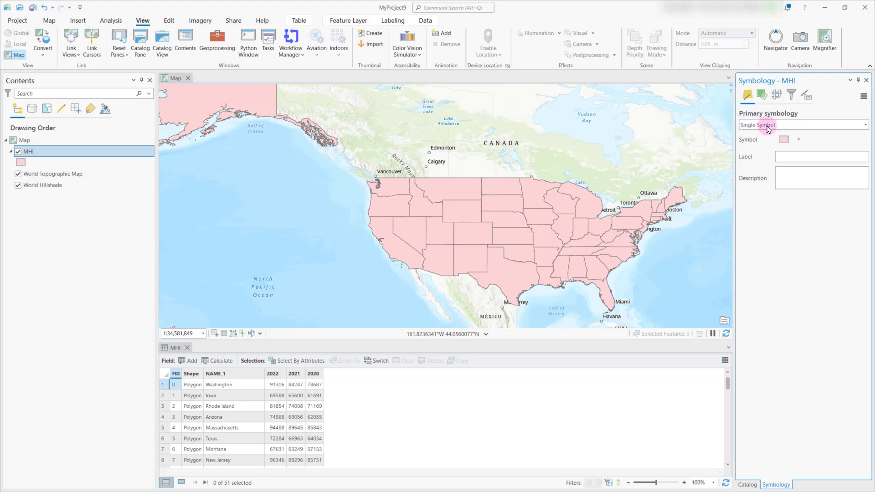
{"action": "scroll", "coordinate": [495, 236], "scroll_direction": "down", "scroll_amount": 2}
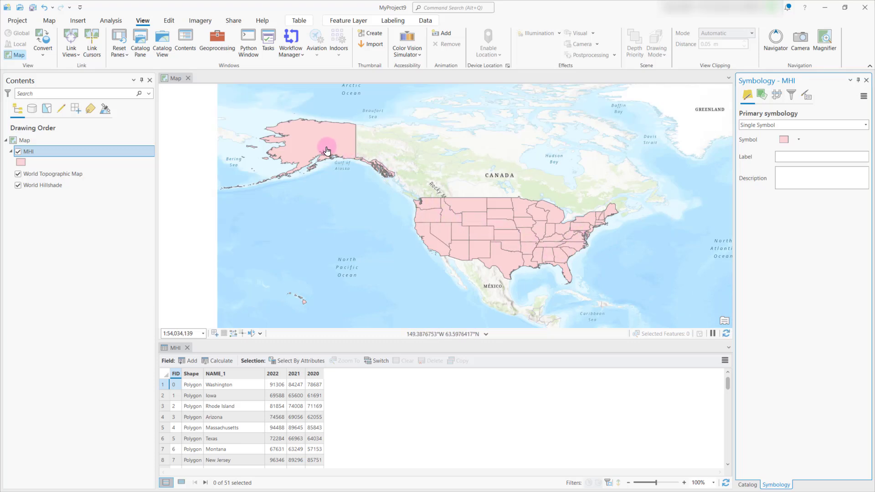
{"action": "left_click", "coordinate": [865, 125]}
{"action": "scroll", "coordinate": [770, 166], "scroll_direction": "down", "scroll_amount": 3}
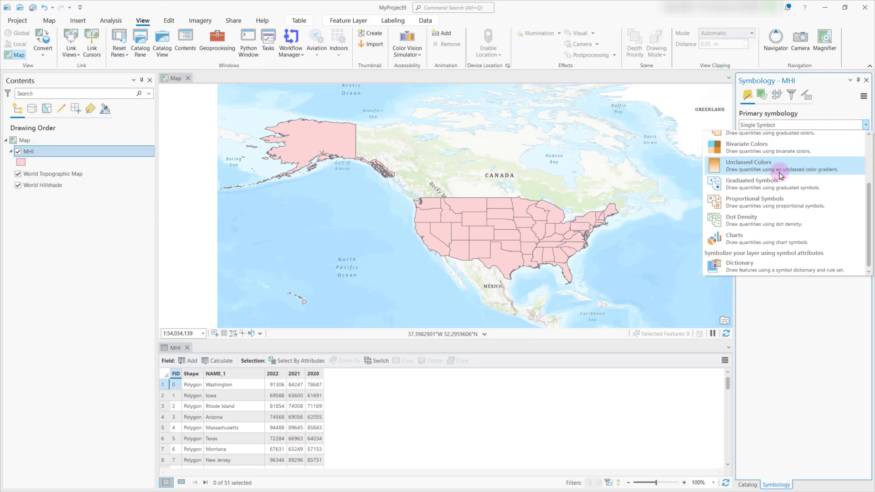
{"action": "left_click", "coordinate": [733, 244]}
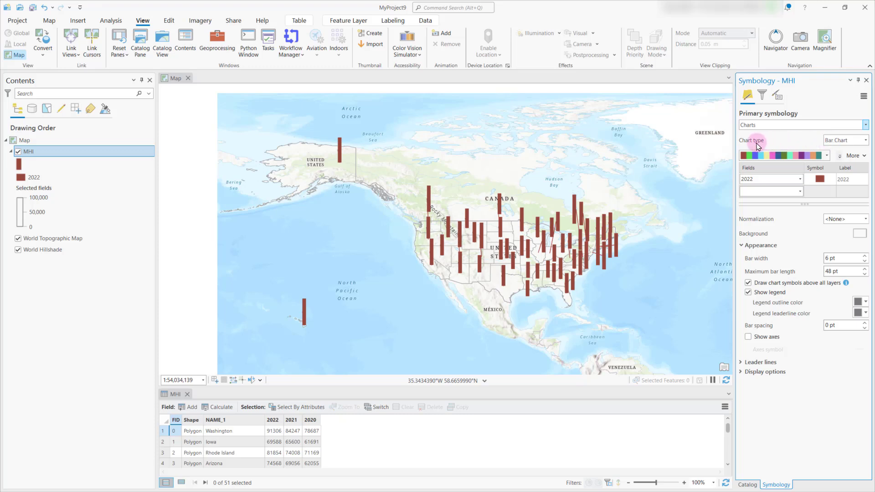
{"action": "left_click", "coordinate": [866, 141]}
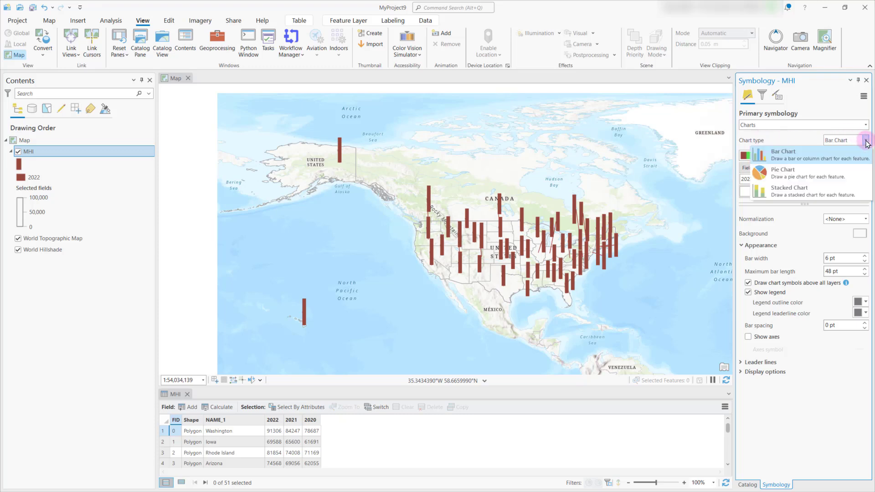
{"action": "left_click", "coordinate": [787, 155]}
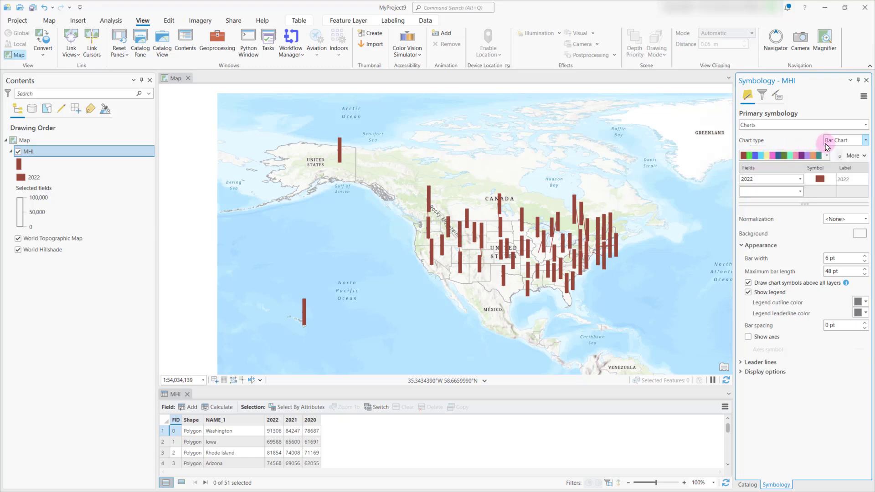
Add the 2020 field to the MHI bar chart alongside the 2022 field
{"action": "left_click", "coordinate": [817, 177]}
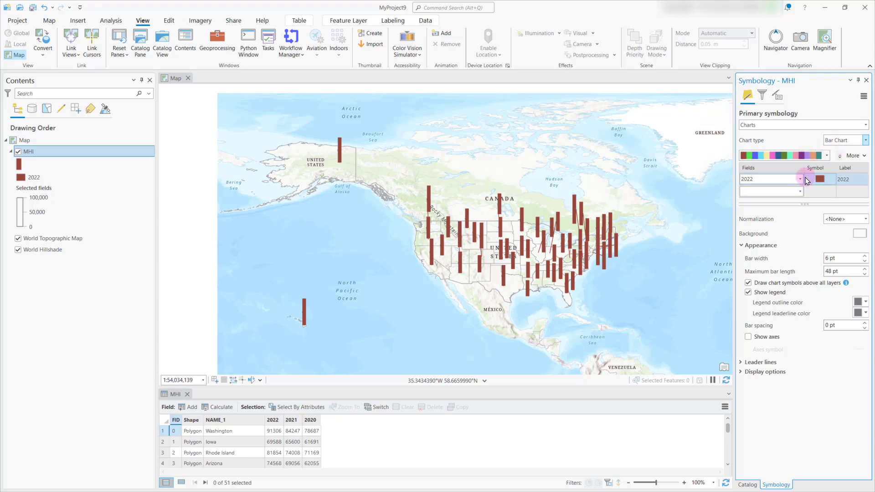
{"action": "left_click", "coordinate": [275, 419]}
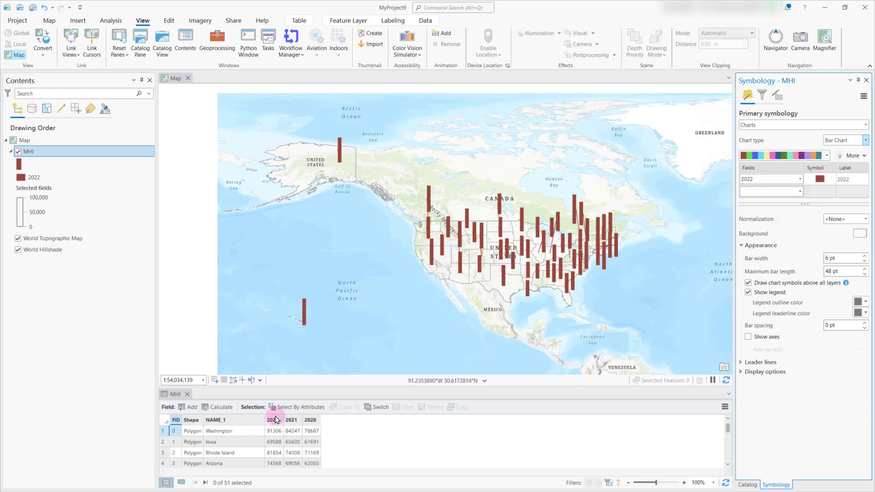
{"action": "left_click", "coordinate": [311, 387]}
{"action": "left_click_drag", "start_coordinate": [315, 387], "coordinate": [313, 285]}
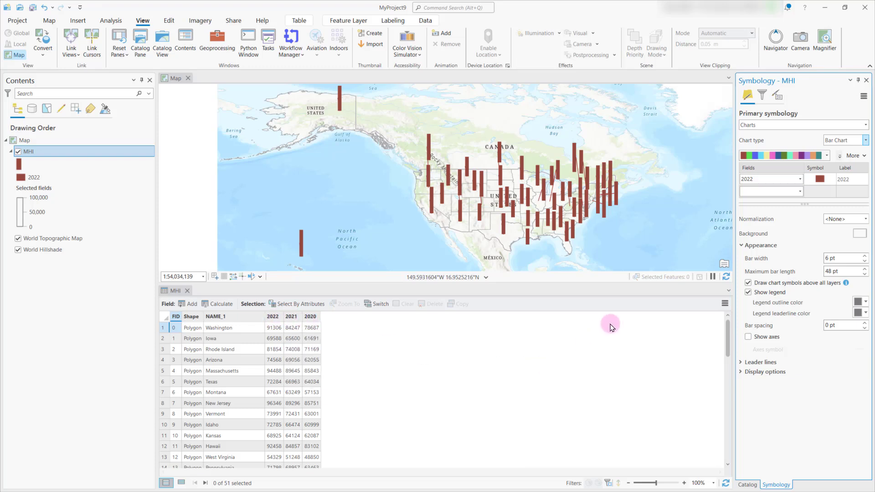
{"action": "left_click", "coordinate": [800, 193]}
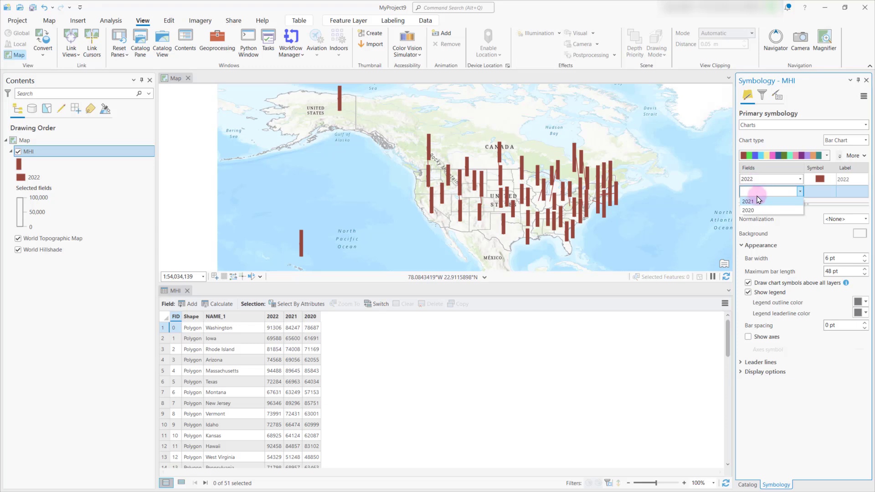
{"action": "left_click", "coordinate": [755, 211]}
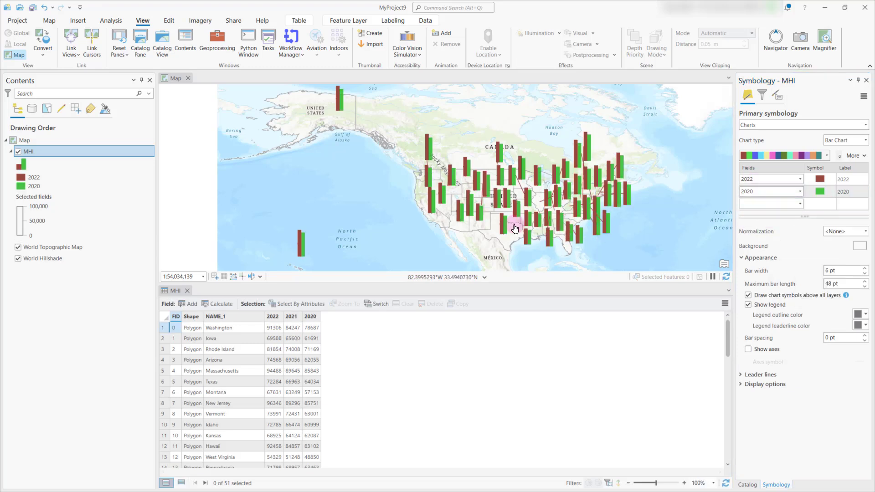
{"action": "scroll", "coordinate": [515, 200], "scroll_direction": "up", "scroll_amount": 2}
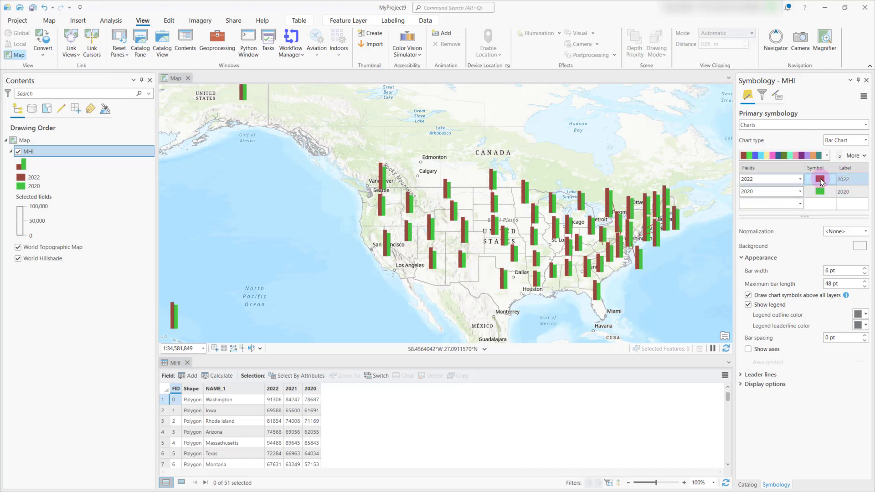
Set the 2022 bar symbol's fill color to bright red, apply it, and return to the chart symbology settings
{"action": "left_click", "coordinate": [821, 180]}
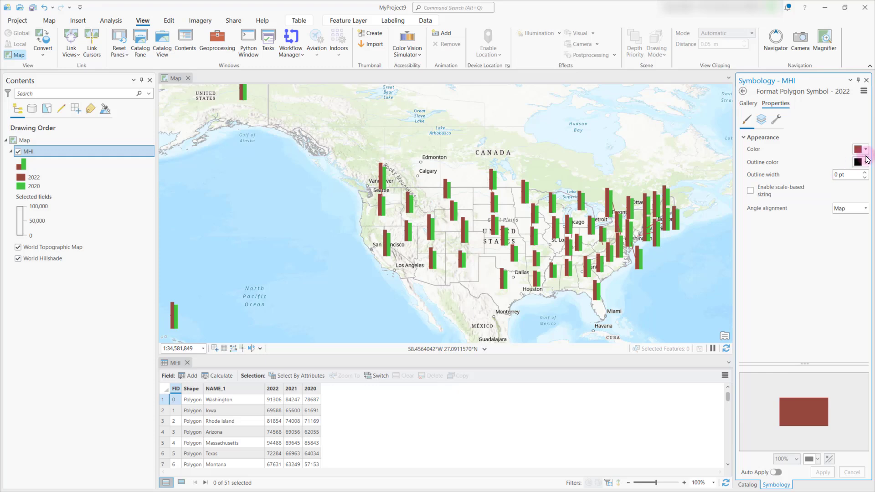
{"action": "left_click", "coordinate": [864, 153]}
{"action": "left_click", "coordinate": [768, 199]}
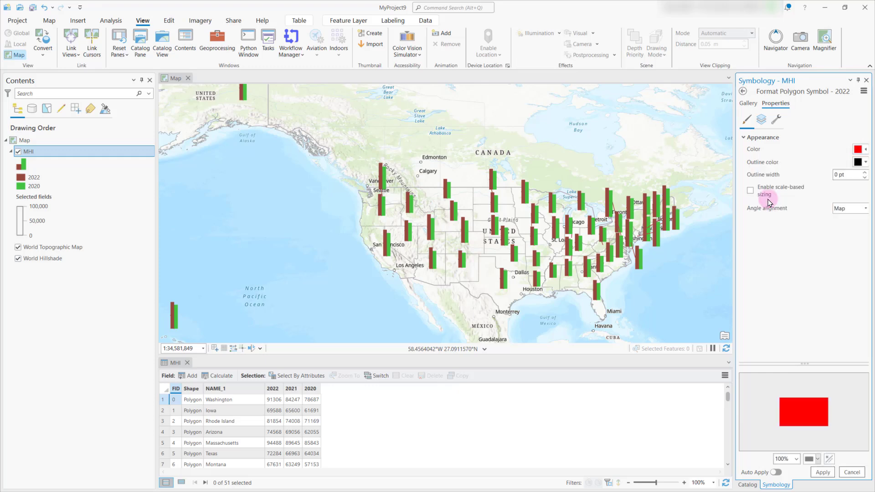
{"action": "left_click", "coordinate": [822, 472]}
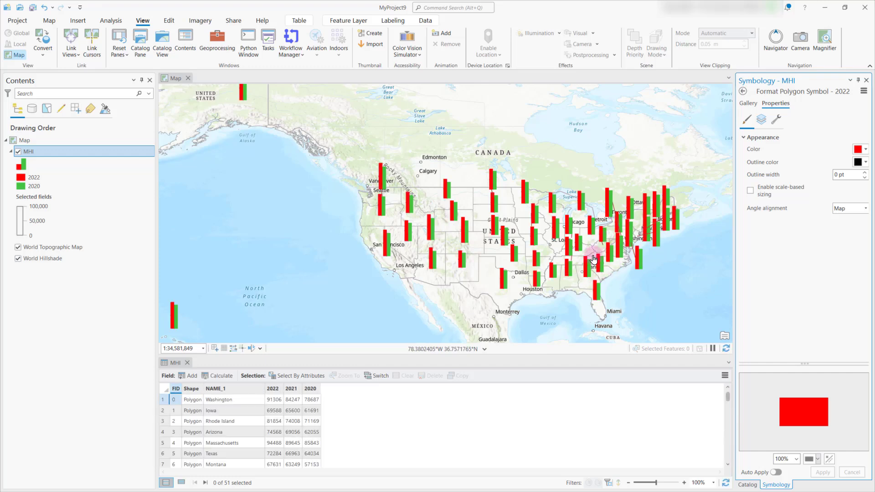
{"action": "left_click", "coordinate": [743, 92]}
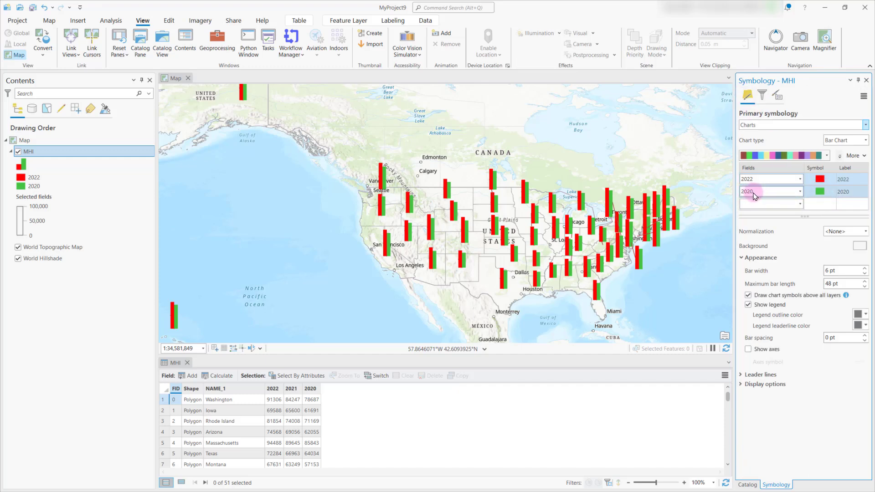
Set the 2020 bar symbol's fill color to blue and apply the change
{"action": "left_click", "coordinate": [820, 193]}
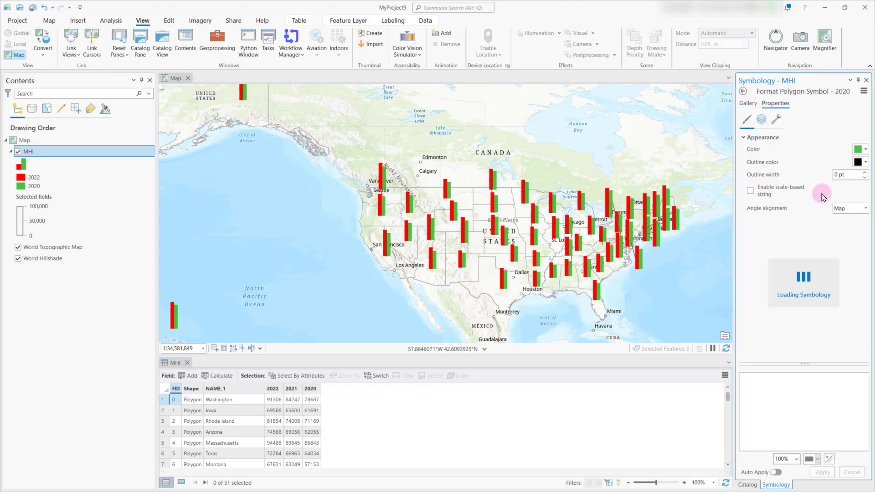
{"action": "left_click", "coordinate": [866, 151]}
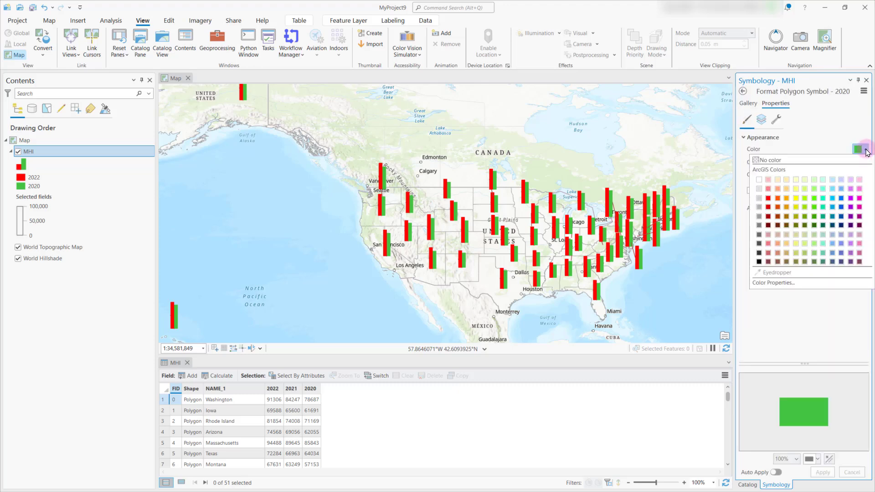
{"action": "left_click", "coordinate": [842, 208]}
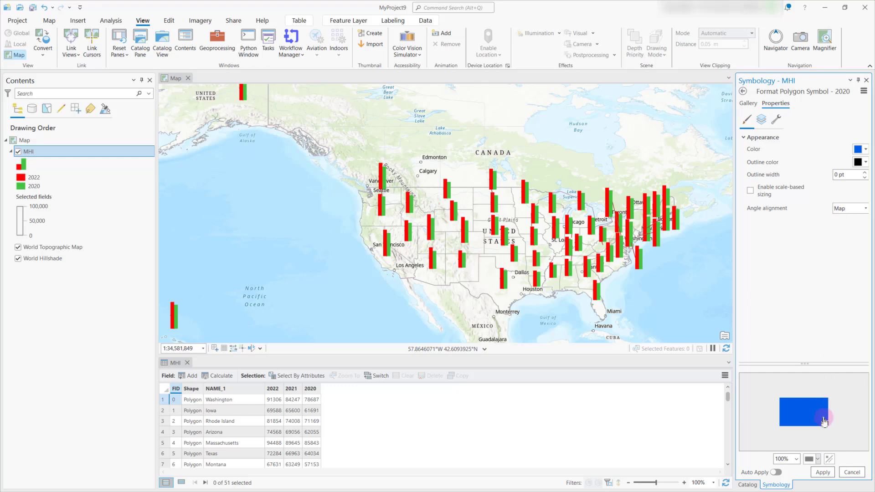
{"action": "left_click", "coordinate": [822, 472]}
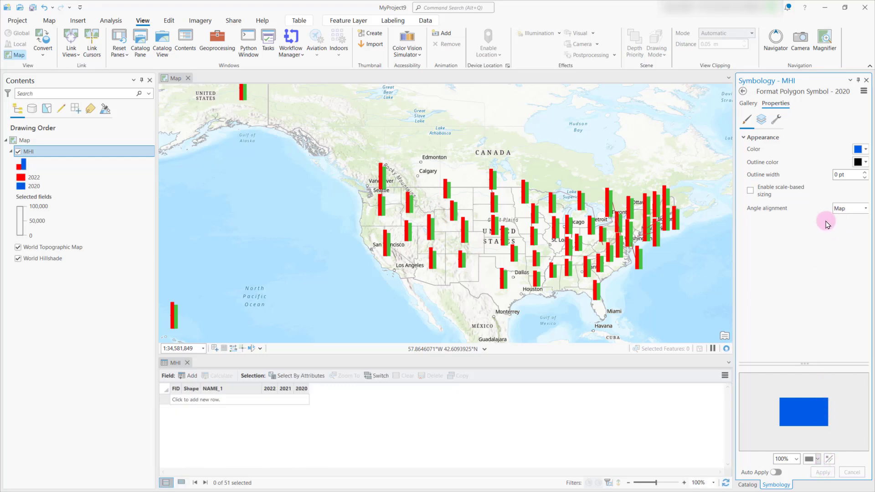
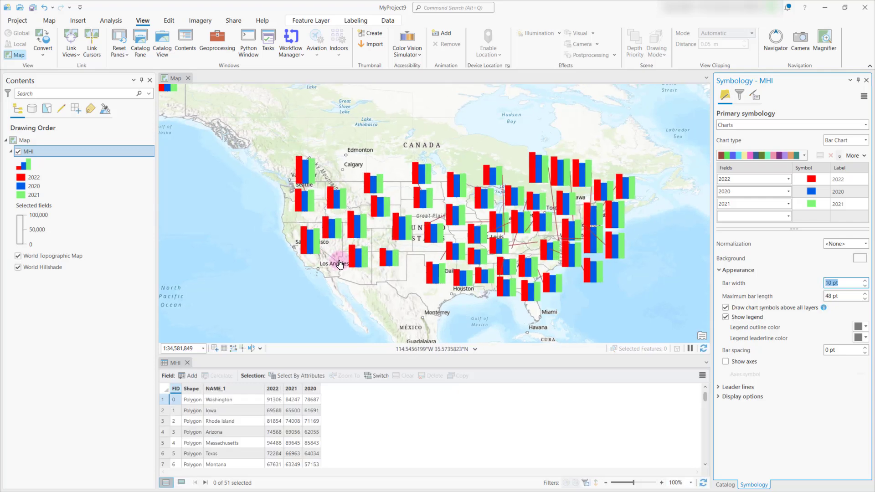
Set the bar width of the MHI charts to 6 pt
{"action": "scroll", "coordinate": [339, 264], "scroll_direction": "up", "scroll_amount": 2}
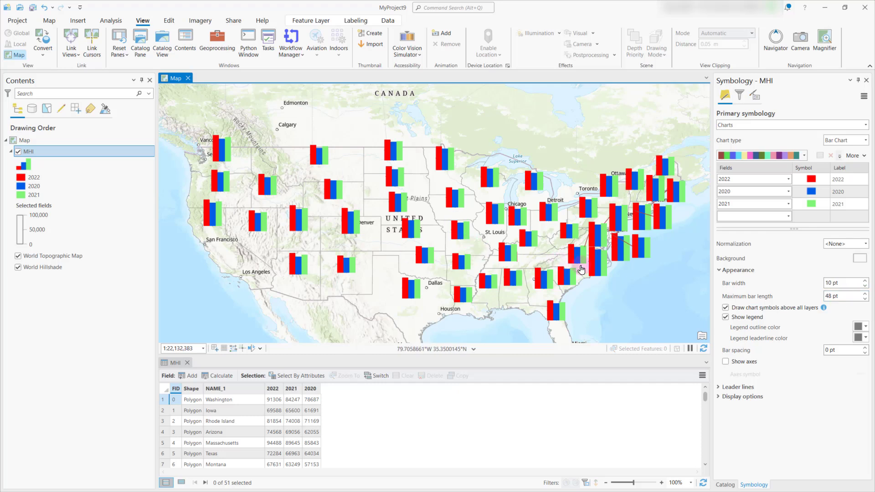
{"action": "left_click_drag", "start_coordinate": [841, 283], "coordinate": [820, 279]}
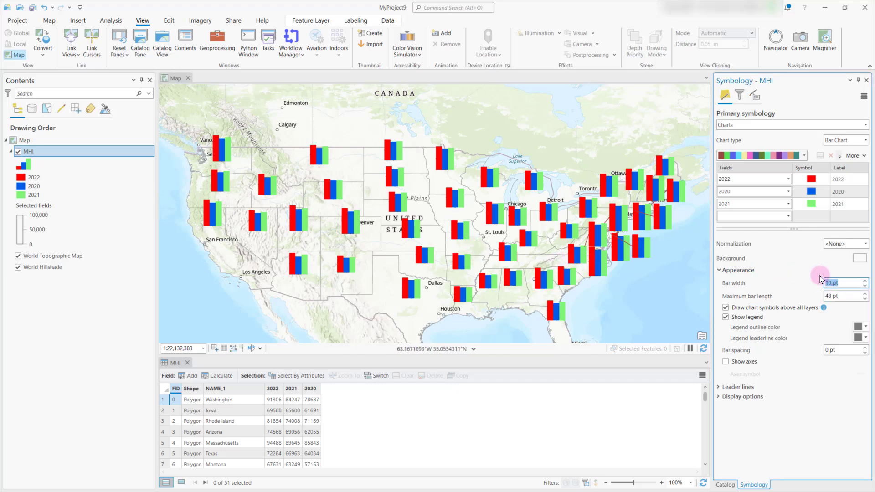
{"action": "type", "text": "6"}
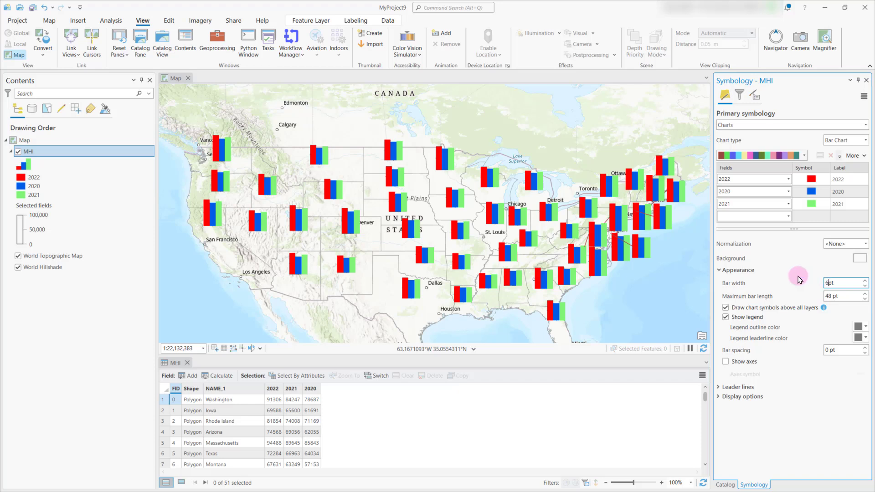
{"action": "key", "text": "Return"}
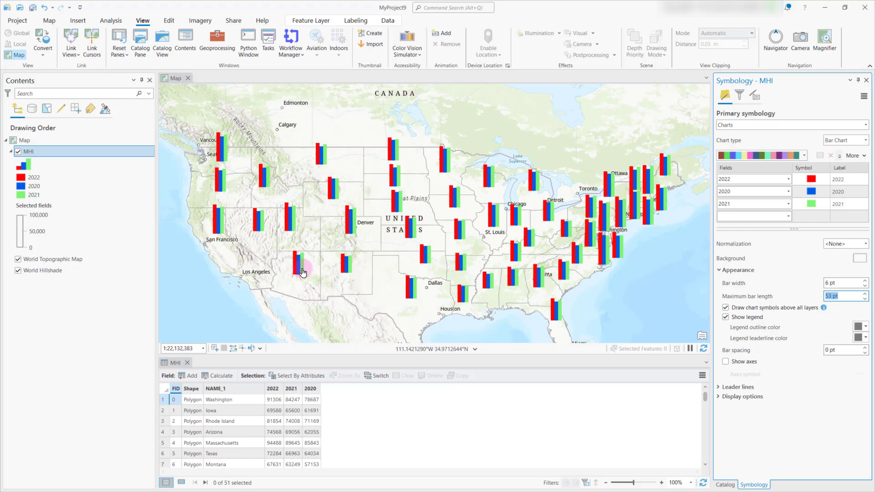
Reorder the chart fields to 2022, 2021, 2020 by removing the 2021 entry, switching the second field to 2021, and adding 2020 third
{"action": "left_click", "coordinate": [775, 203]}
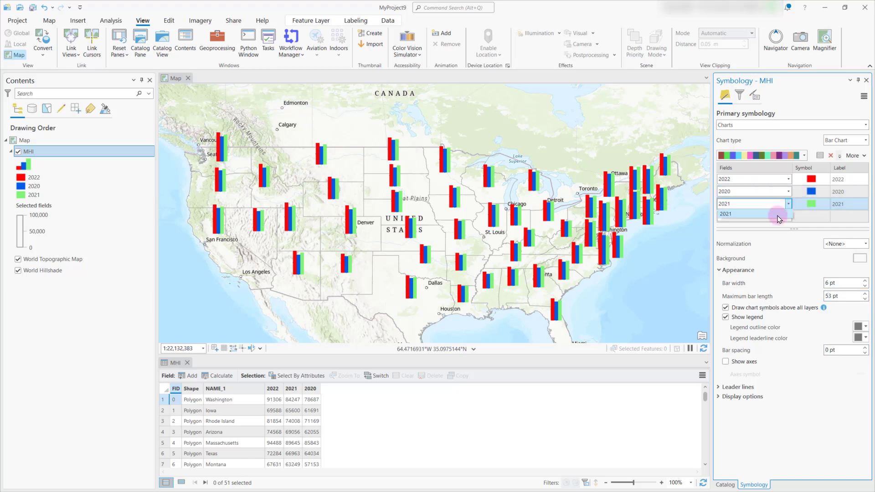
{"action": "left_click", "coordinate": [832, 158]}
{"action": "left_click", "coordinate": [789, 192]}
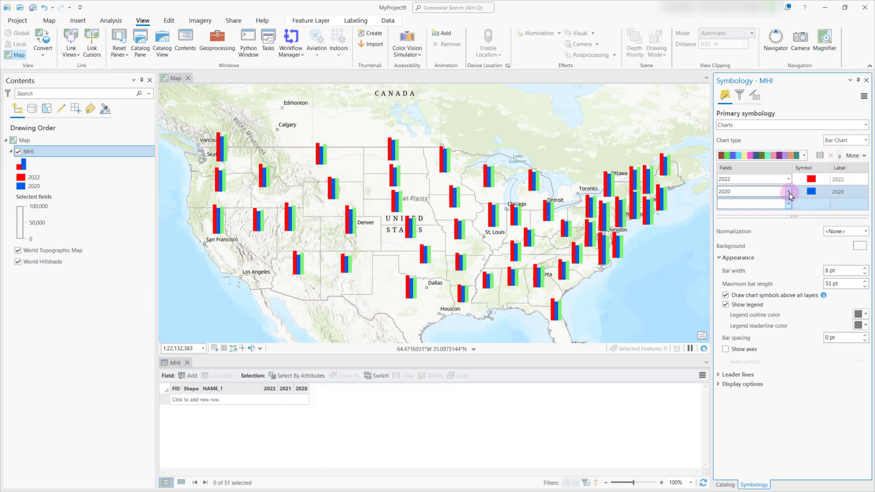
{"action": "left_click", "coordinate": [789, 192]}
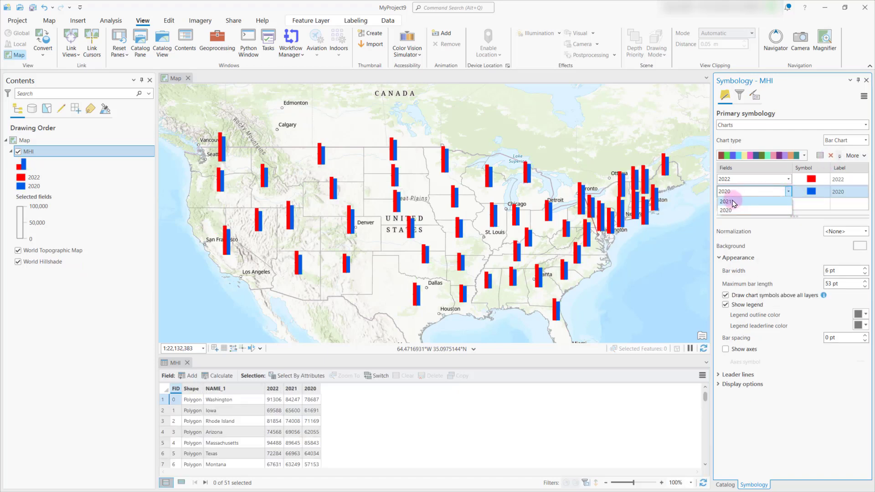
{"action": "left_click", "coordinate": [733, 202]}
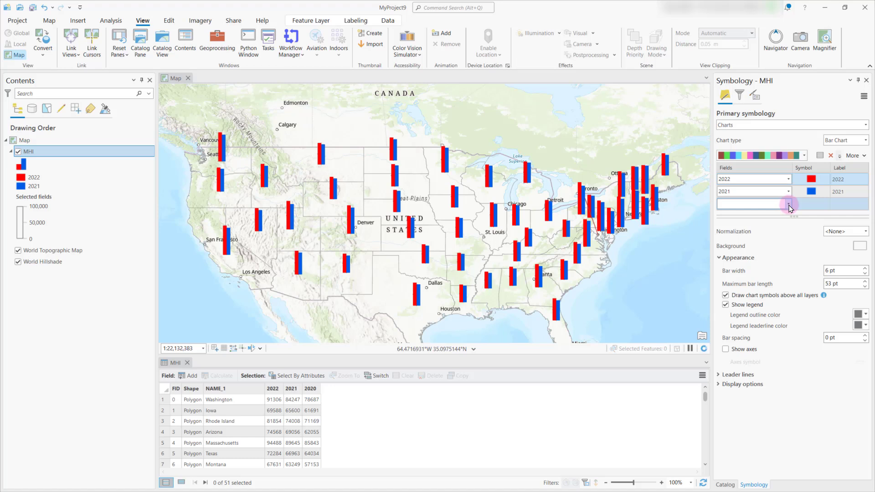
{"action": "left_click", "coordinate": [789, 204]}
{"action": "left_click", "coordinate": [729, 215]}
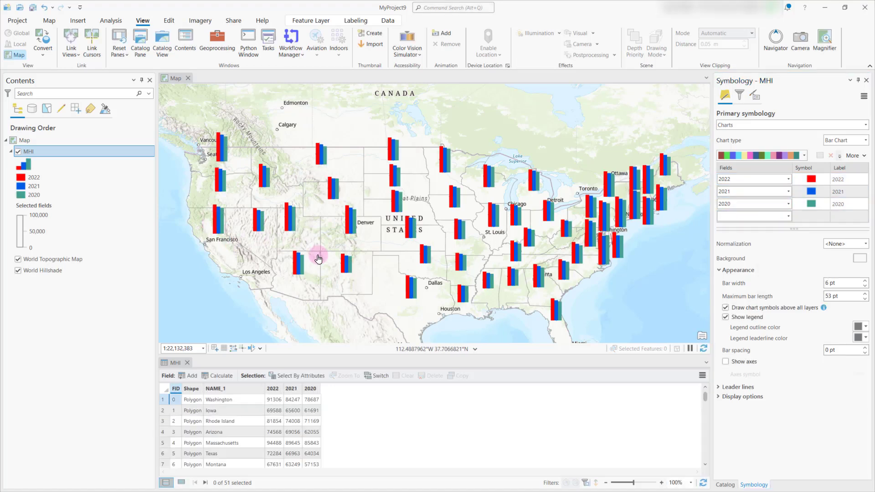
Check the bars around the southwestern states and increase the bar width to 9 pt
{"action": "scroll", "coordinate": [298, 277], "scroll_direction": "up", "scroll_amount": 5}
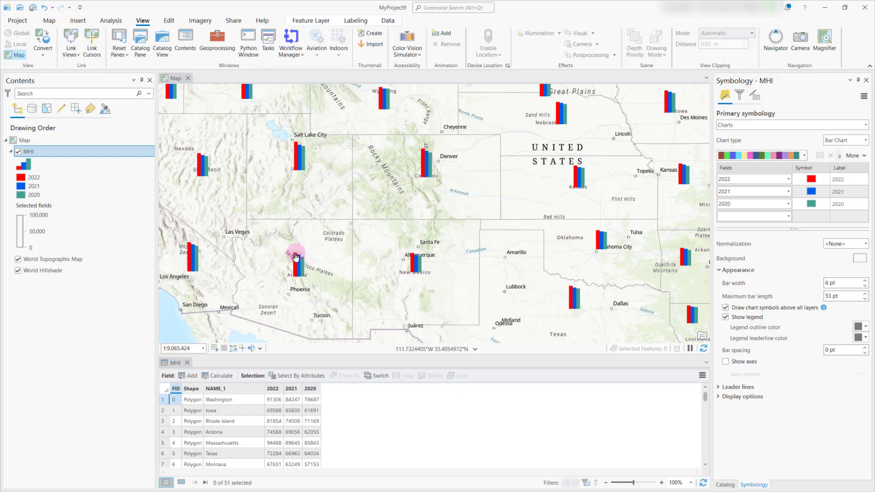
{"action": "scroll", "coordinate": [295, 257], "scroll_direction": "down", "scroll_amount": 2}
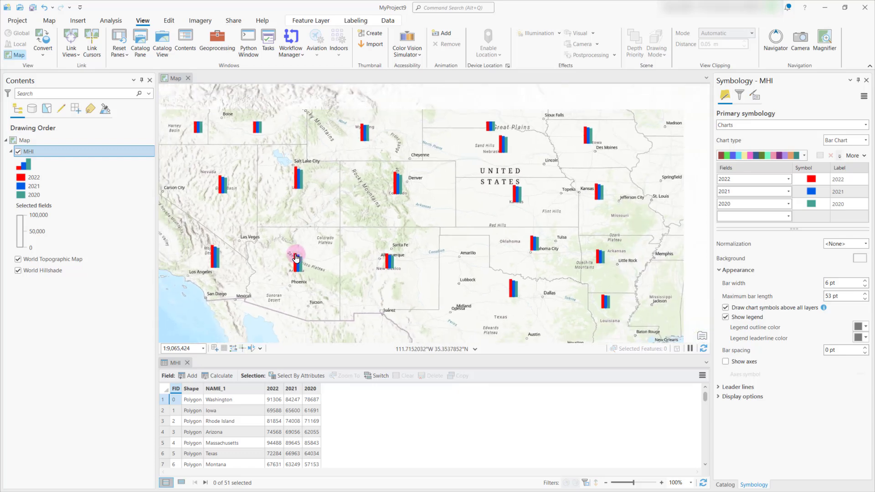
{"action": "left_click", "coordinate": [864, 281]}
{"action": "left_click", "coordinate": [865, 281]}
{"action": "left_click", "coordinate": [865, 281]}
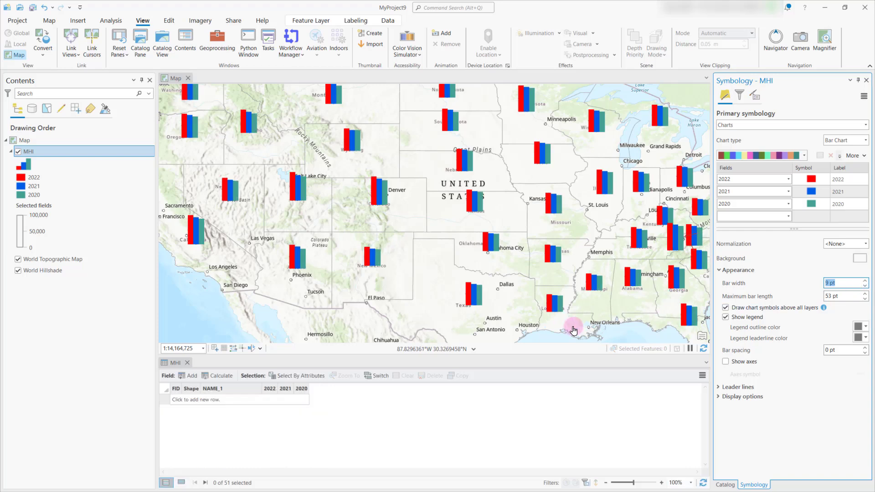
{"action": "left_click_drag", "start_coordinate": [466, 317], "coordinate": [533, 315]}
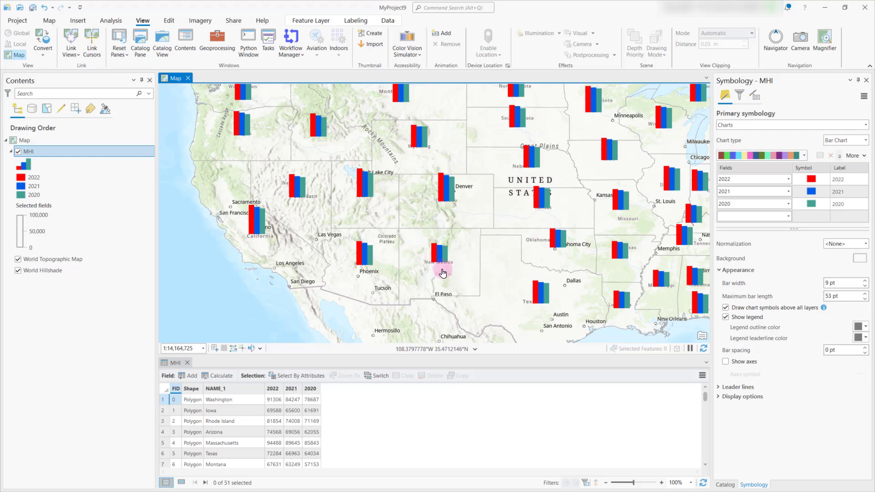
Set the bar spacing to 2 pt and show axes on the MHI bar charts
{"action": "left_click", "coordinate": [864, 348]}
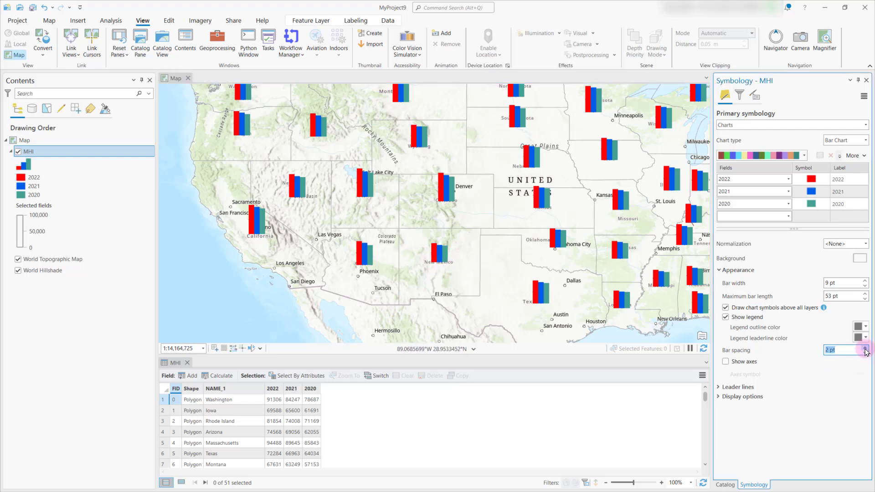
{"action": "left_click", "coordinate": [830, 352]}
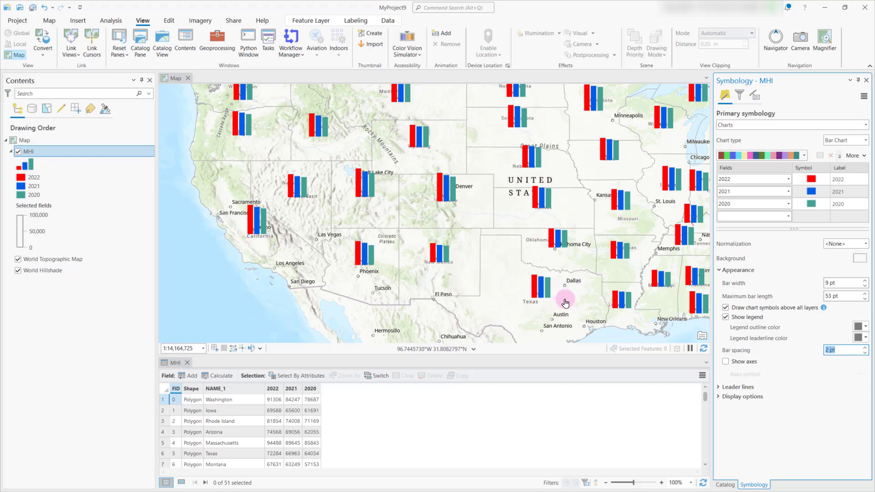
{"action": "left_click", "coordinate": [726, 361]}
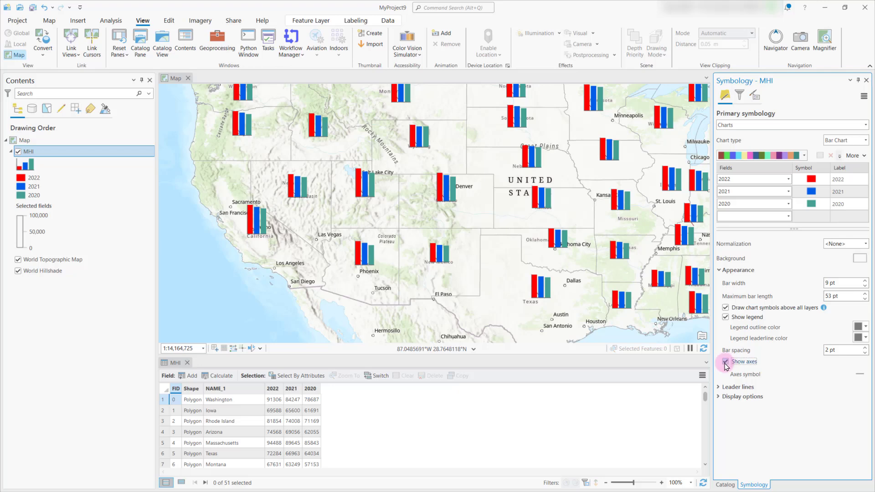
{"action": "scroll", "coordinate": [499, 267], "scroll_direction": "down", "scroll_amount": 2}
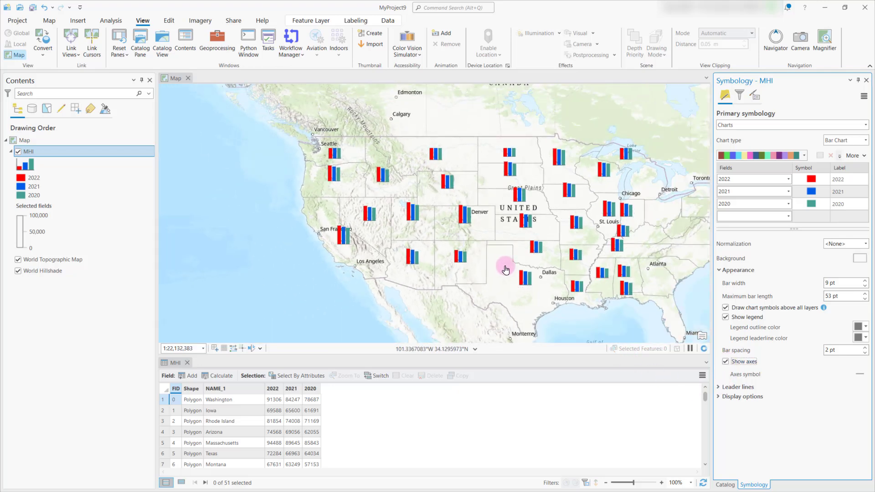
Display the MHI bar charts in 3D through the chart's display options
{"action": "left_click", "coordinate": [718, 397]}
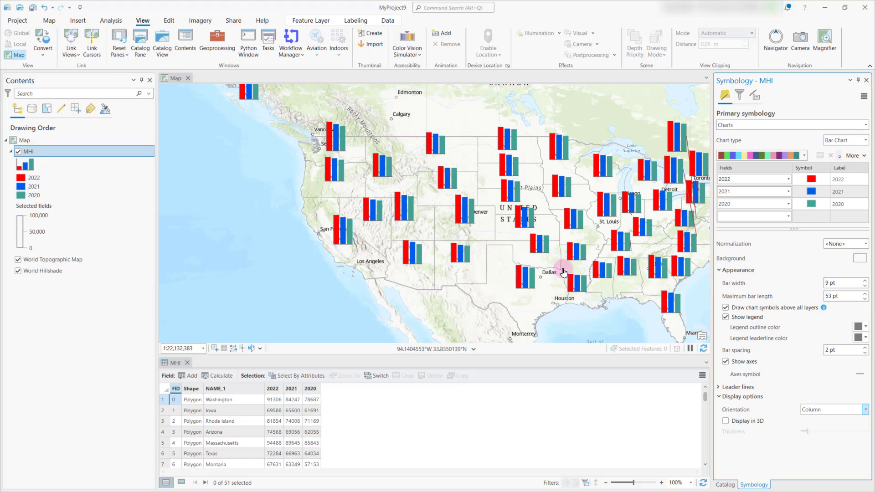
{"action": "left_click_drag", "start_coordinate": [563, 272], "coordinate": [502, 270]}
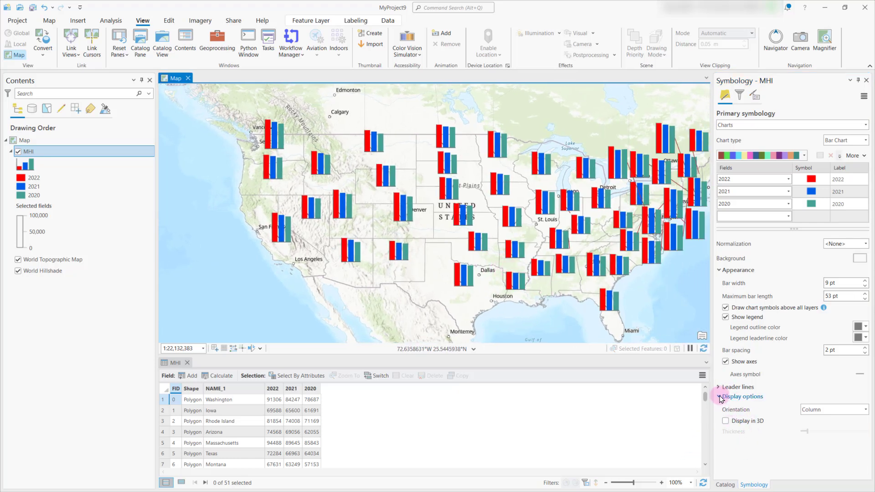
{"action": "left_click", "coordinate": [725, 421]}
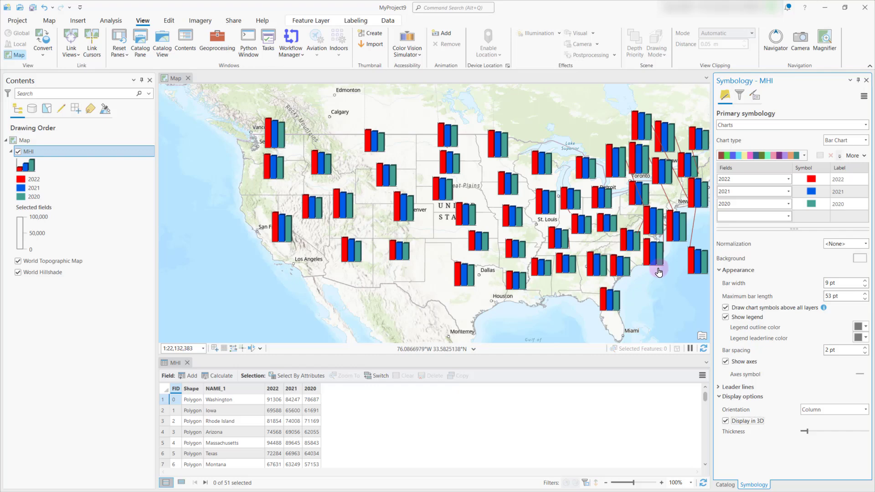
{"action": "scroll", "coordinate": [658, 265], "scroll_direction": "up", "scroll_amount": 3}
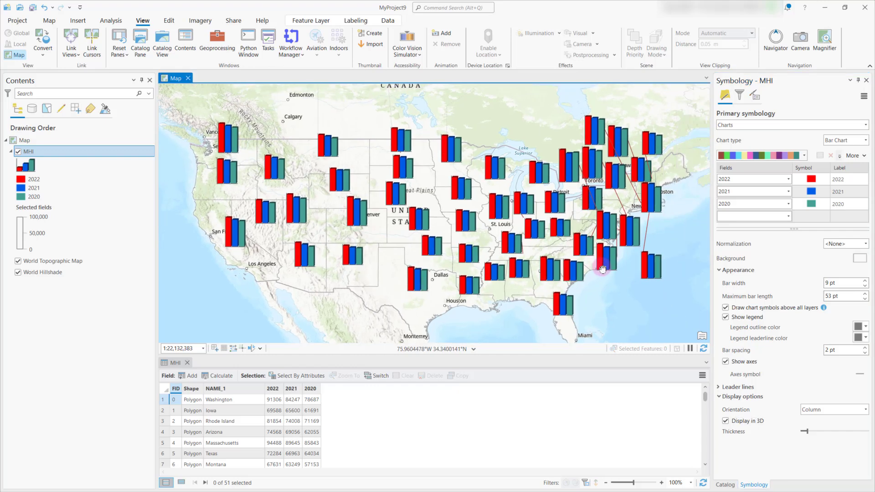
{"action": "scroll", "coordinate": [602, 272], "scroll_direction": "down", "scroll_amount": 3}
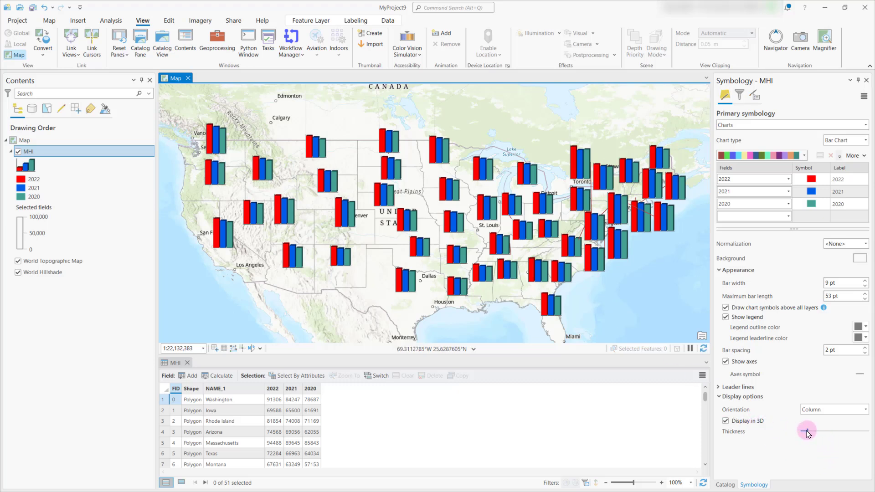
Try a greater 3D bar thickness, return it to a thin setting, and review the bar charts across the states
{"action": "left_click_drag", "start_coordinate": [807, 432], "coordinate": [824, 434]}
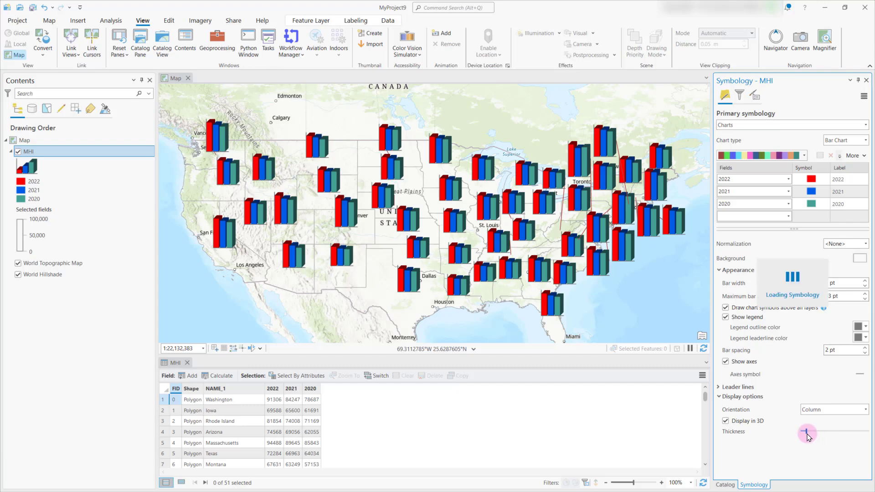
{"action": "left_click", "coordinate": [573, 254]}
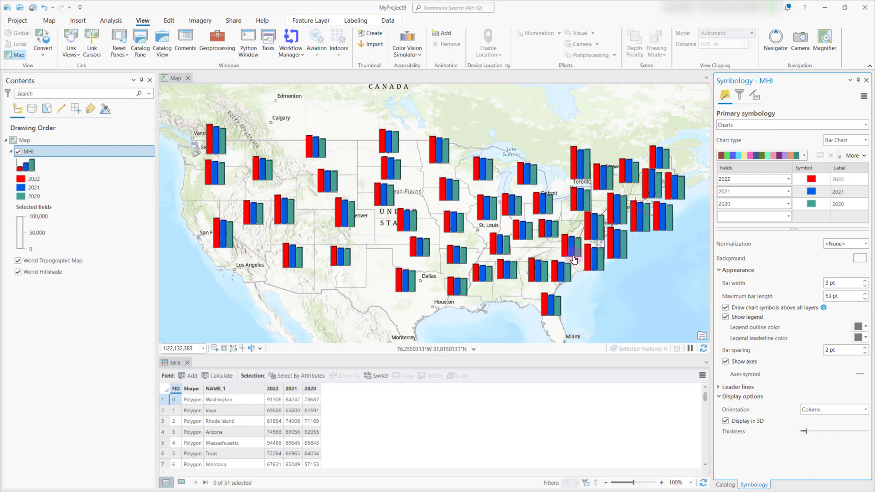
{"action": "left_click_drag", "start_coordinate": [599, 272], "coordinate": [664, 282]}
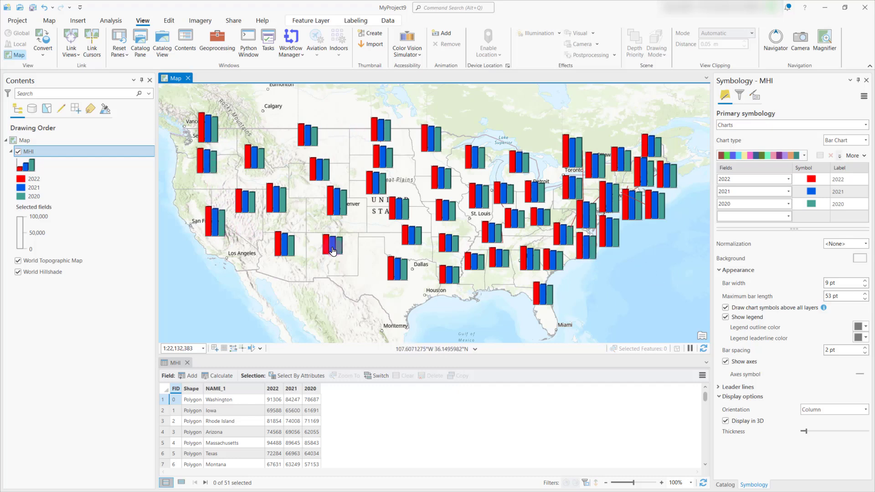
{"action": "left_click", "coordinate": [256, 253]}
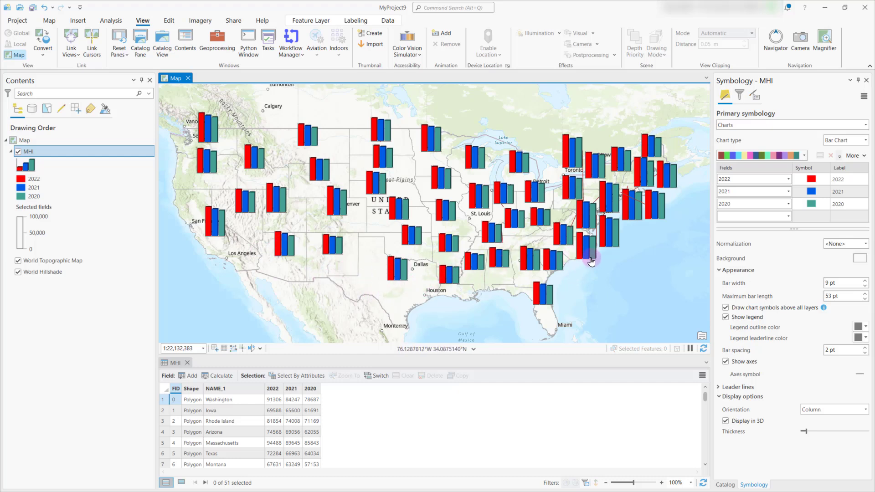
{"action": "left_click_drag", "start_coordinate": [606, 287], "coordinate": [639, 273]}
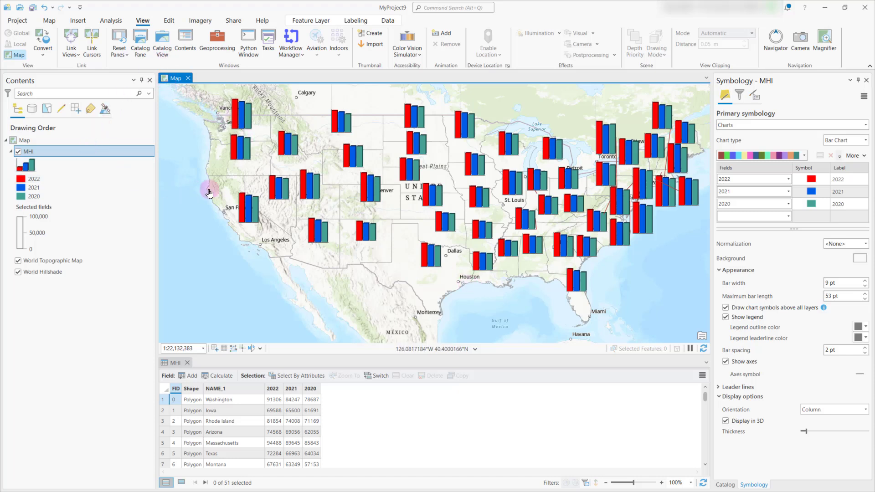
Bring up the project catalog and select MHI.shp in the map_charts_arcgispro folder
{"action": "left_click", "coordinate": [54, 151]}
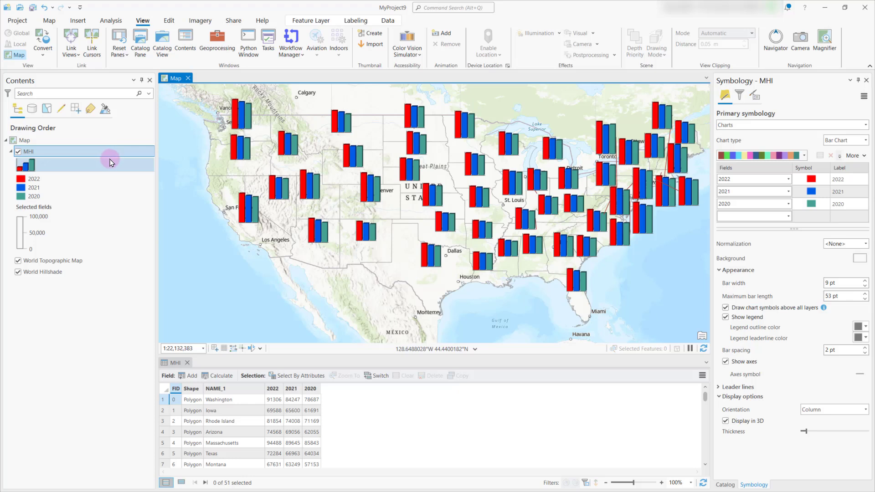
{"action": "left_click", "coordinate": [141, 39]}
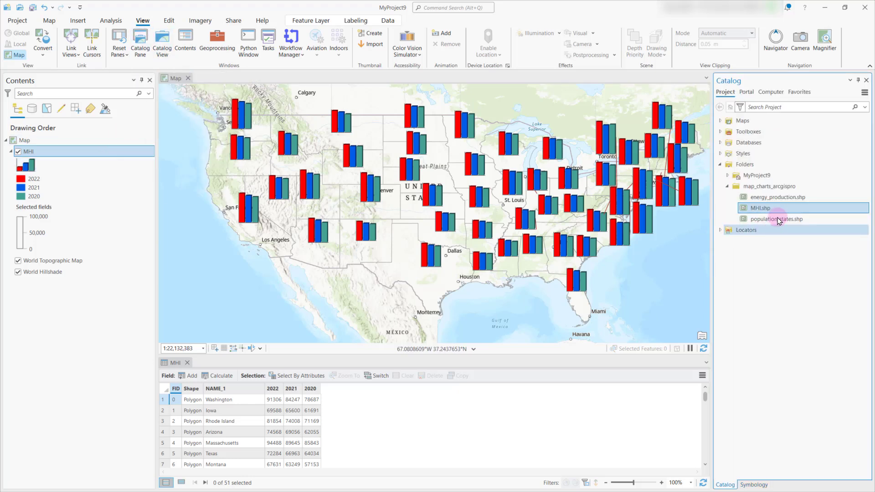
{"action": "left_click", "coordinate": [788, 208]}
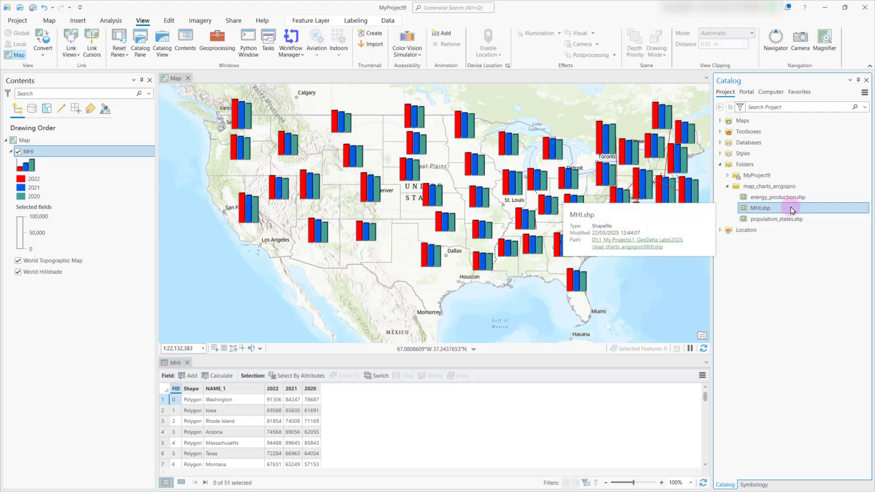
Add MHI.shp to the map again above the chart layer and style it with no fill and a 1 pt black outline
{"action": "left_click_drag", "start_coordinate": [792, 210], "coordinate": [701, 220]}
{"action": "left_click_drag", "start_coordinate": [187, 149], "coordinate": [92, 142]}
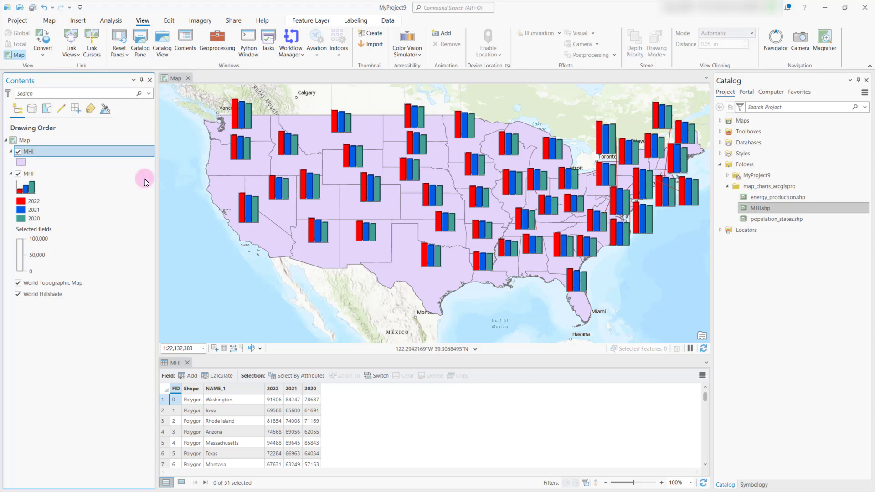
{"action": "left_click", "coordinate": [20, 162]}
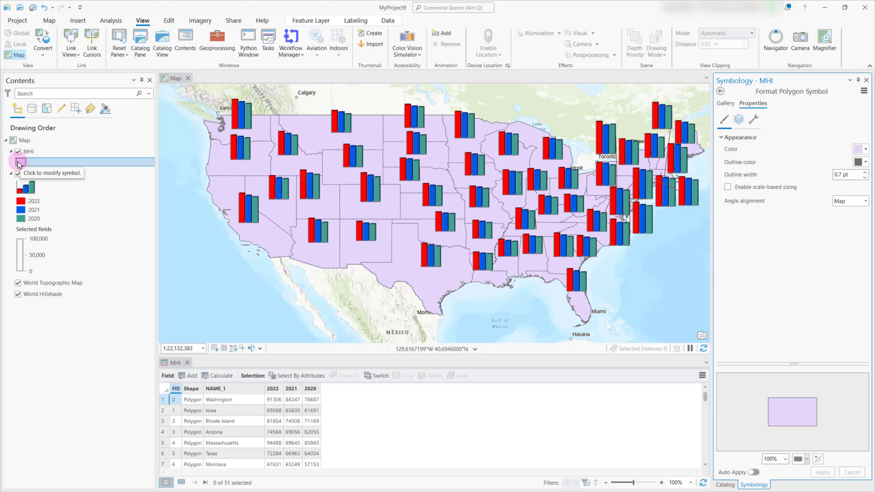
{"action": "left_click", "coordinate": [865, 149]}
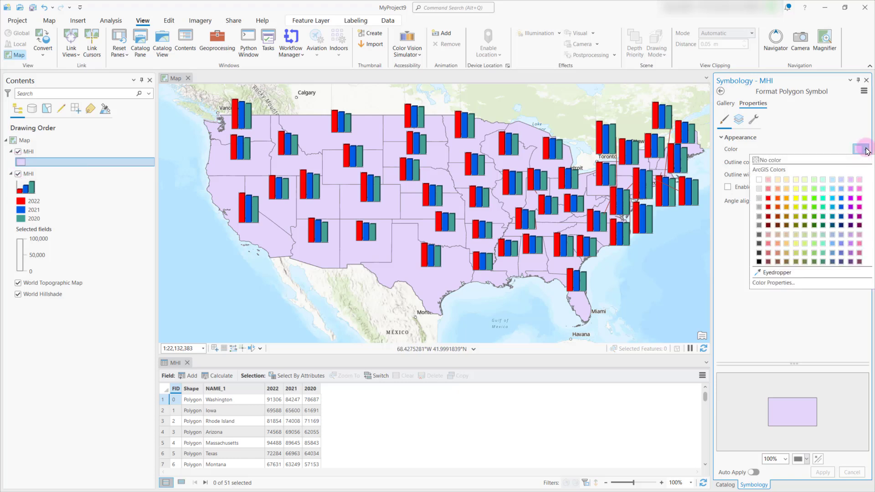
{"action": "left_click", "coordinate": [769, 160]}
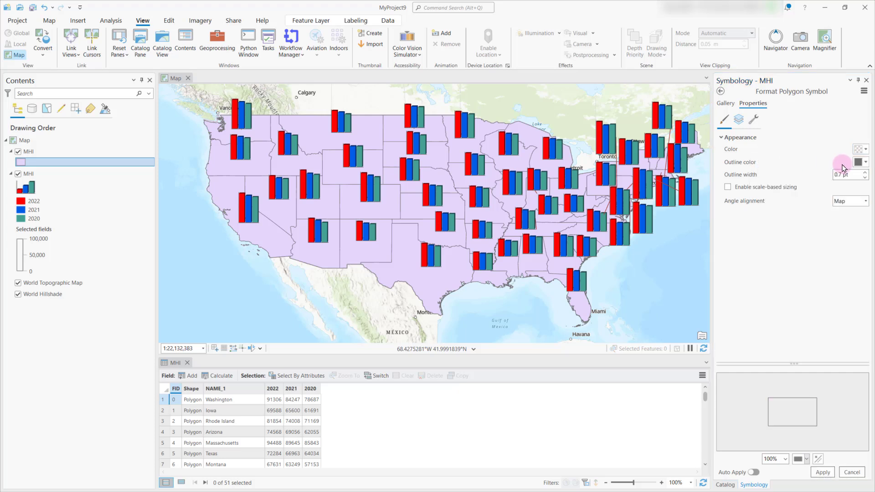
{"action": "left_click", "coordinate": [859, 163]}
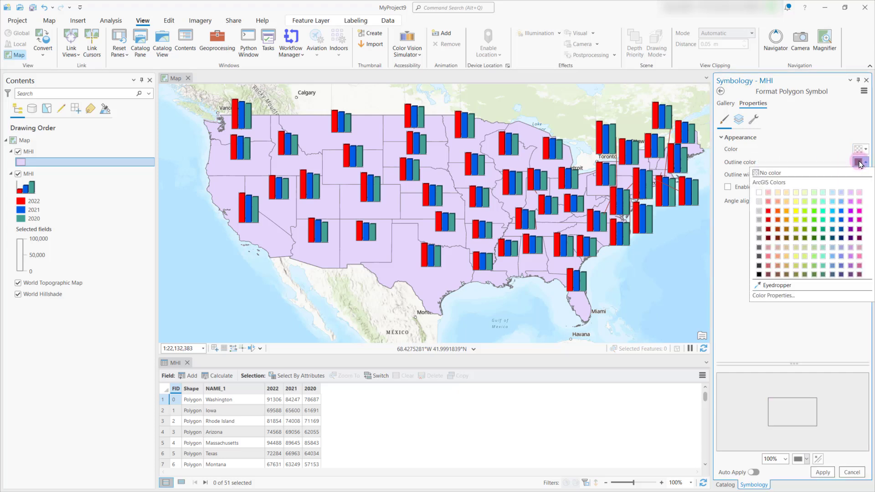
{"action": "left_click", "coordinate": [759, 274]}
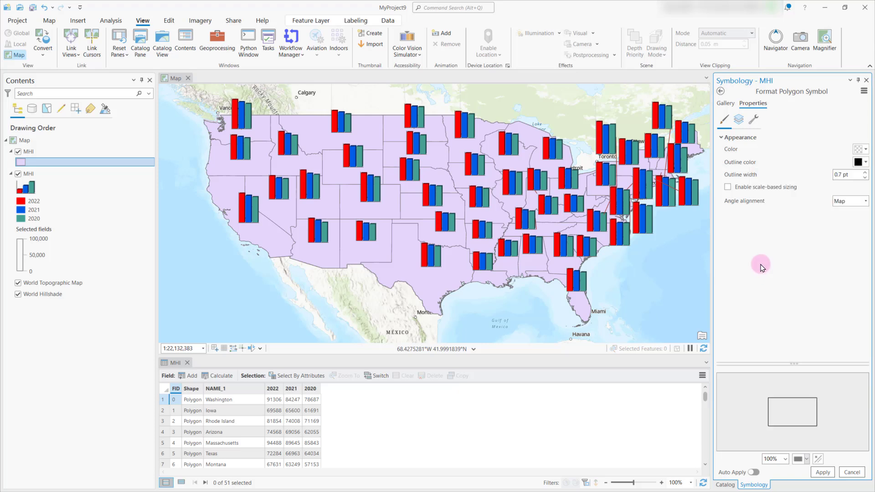
{"action": "left_click", "coordinate": [866, 173]}
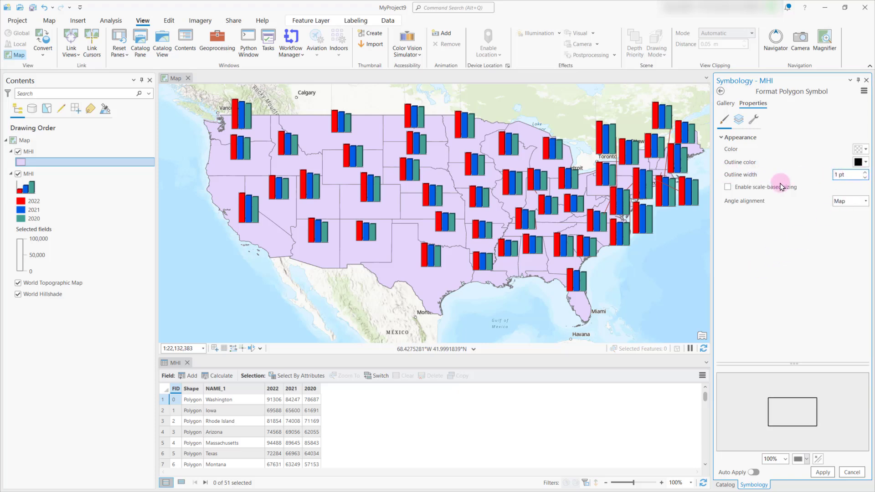
{"action": "left_click", "coordinate": [825, 472]}
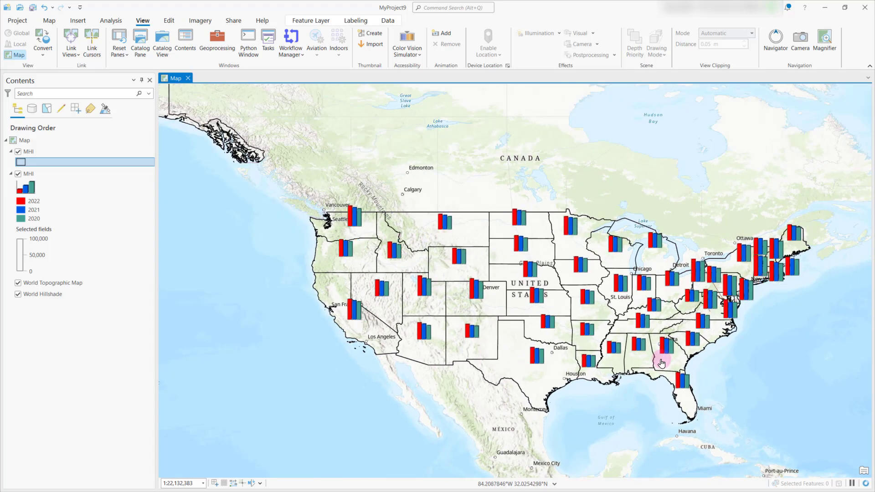
Set the map's XY coordinate system to WGS 1984 Web Mercator (auxiliary sphere)
{"action": "left_click", "coordinate": [44, 140]}
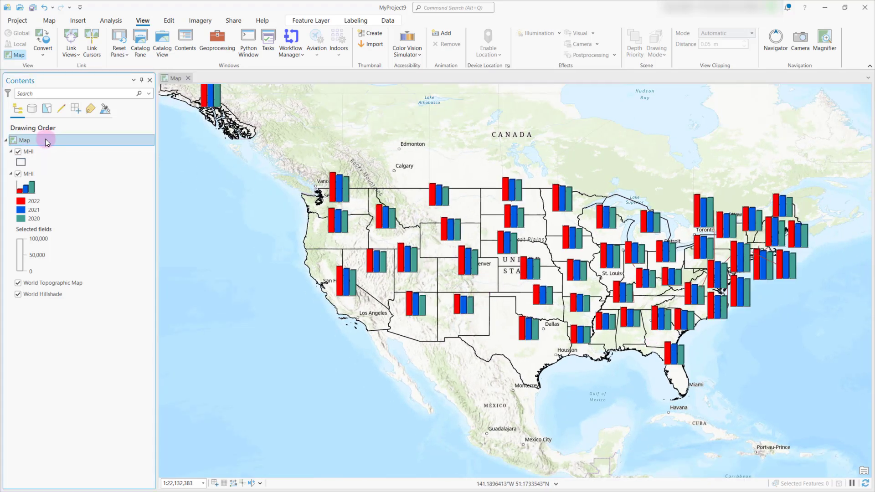
{"action": "right_click", "coordinate": [44, 145]}
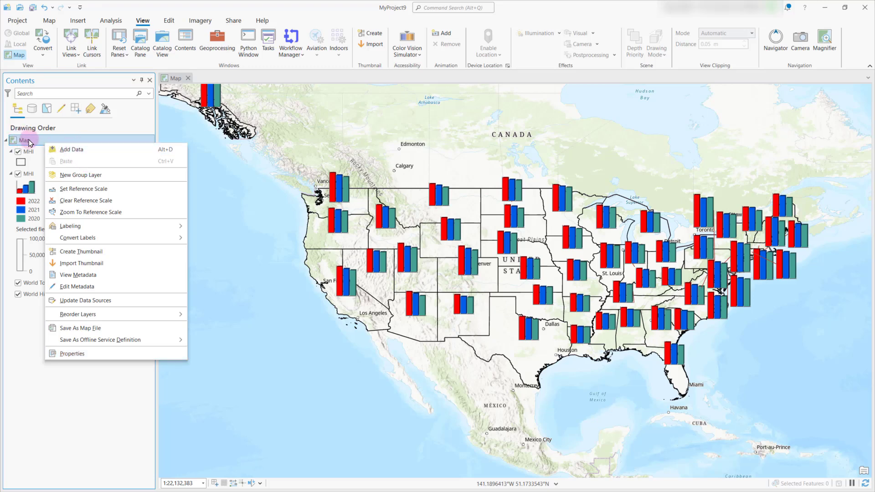
{"action": "left_click", "coordinate": [106, 354]}
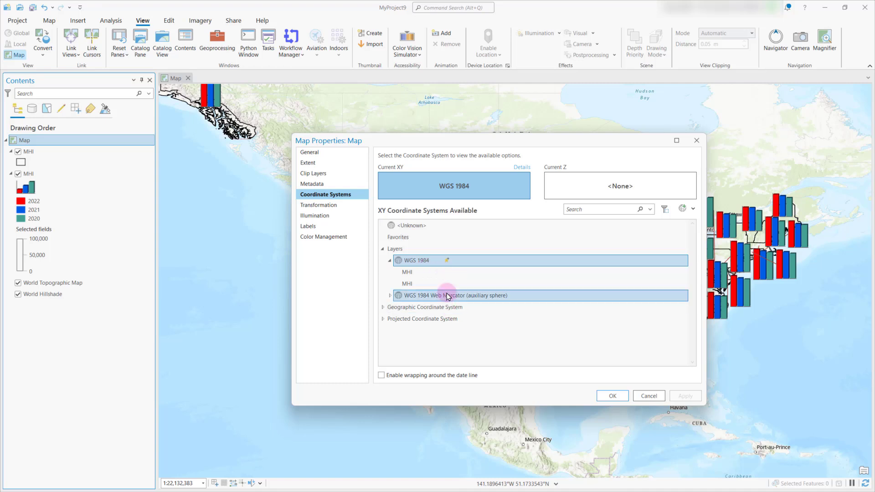
{"action": "left_click", "coordinate": [419, 296]}
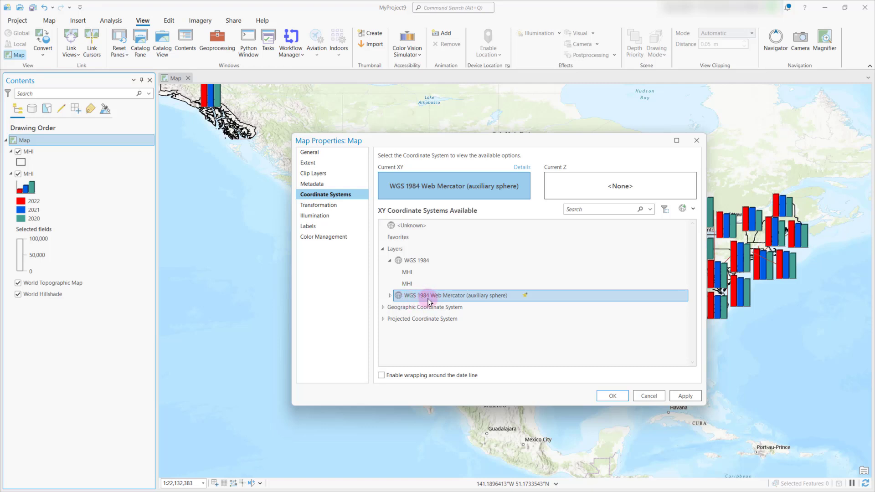
{"action": "left_click", "coordinate": [685, 394]}
{"action": "left_click", "coordinate": [614, 397]}
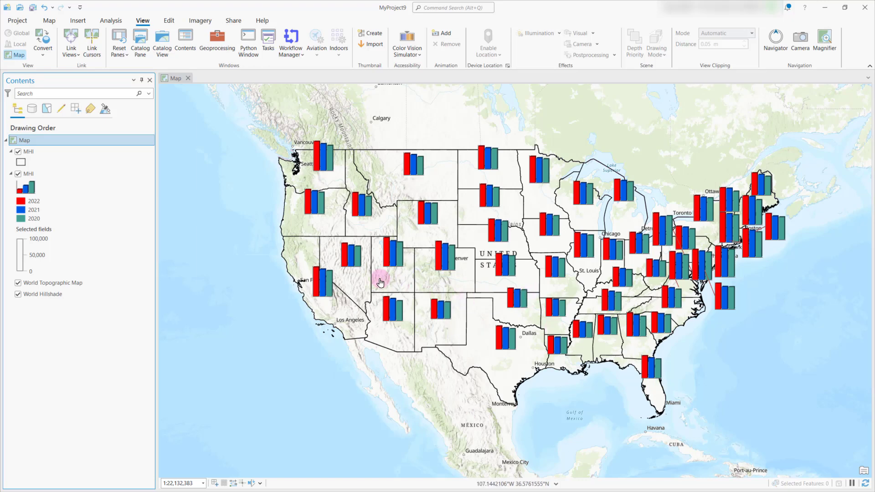
Examine the 2022, 2021 and 2020 fields in the attribute table of the MHI bar chart layer and close the table
{"action": "left_click_drag", "start_coordinate": [378, 280], "coordinate": [503, 332]}
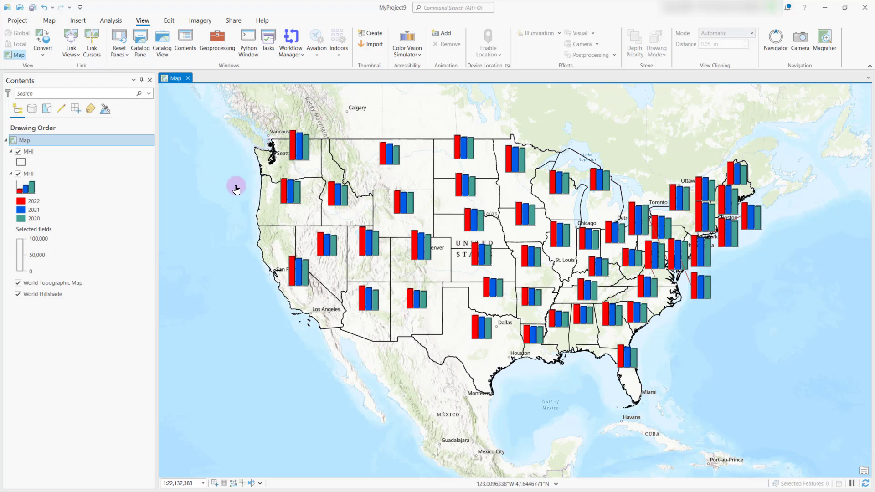
{"action": "left_click", "coordinate": [33, 174]}
{"action": "right_click", "coordinate": [33, 174]}
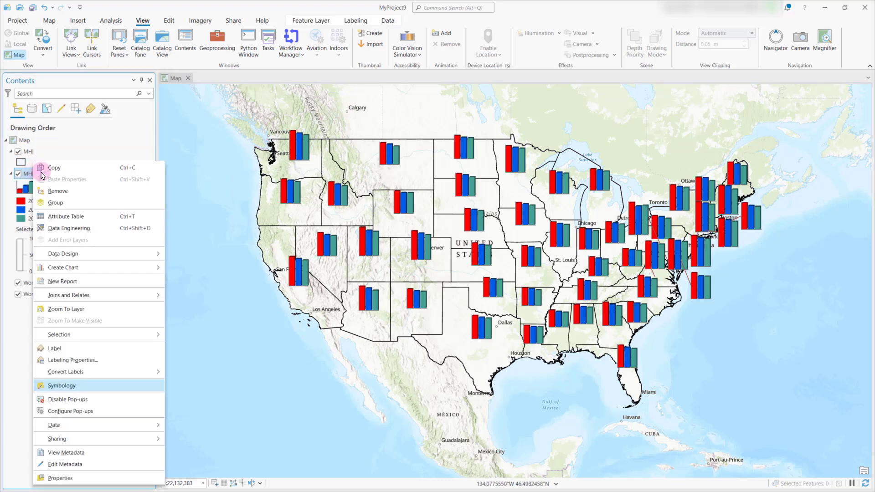
{"action": "left_click", "coordinate": [79, 205]}
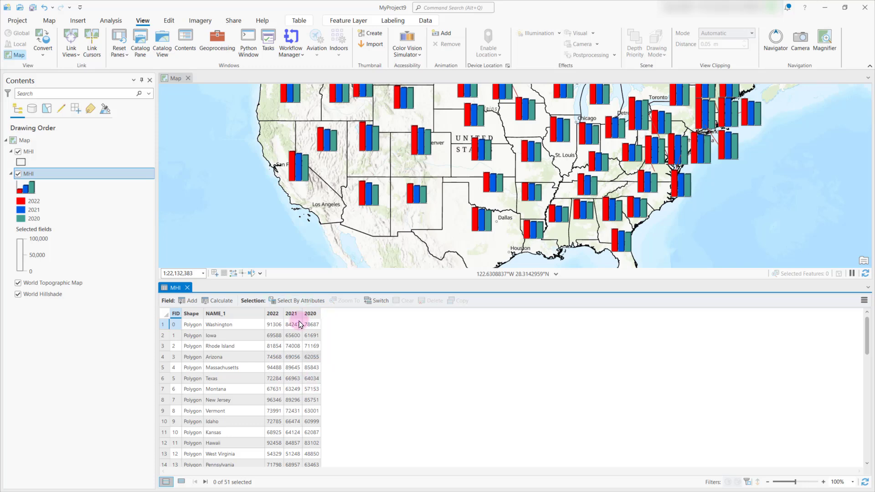
{"action": "left_click", "coordinate": [187, 287]}
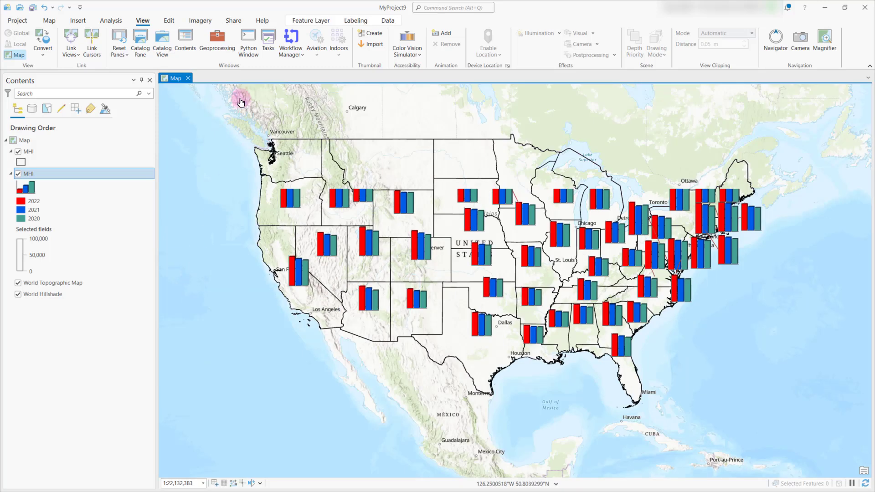
Add population_states.shp from the map_charts_arcgispro folder to the map and zoom to the new layer
{"action": "left_click", "coordinate": [140, 49]}
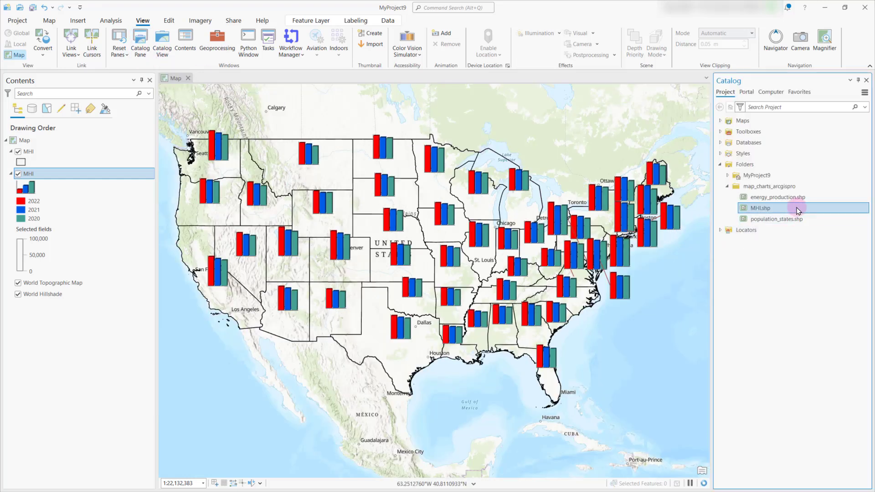
{"action": "left_click", "coordinate": [780, 219]}
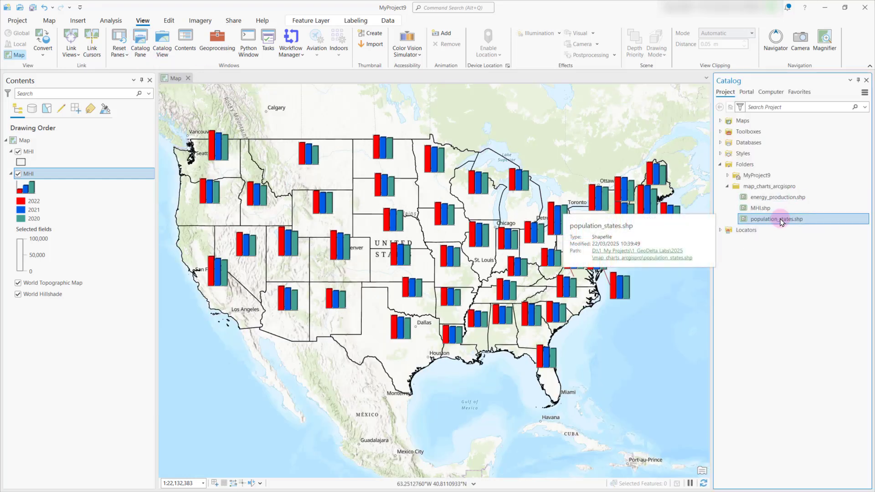
{"action": "left_click_drag", "start_coordinate": [780, 219], "coordinate": [112, 151]}
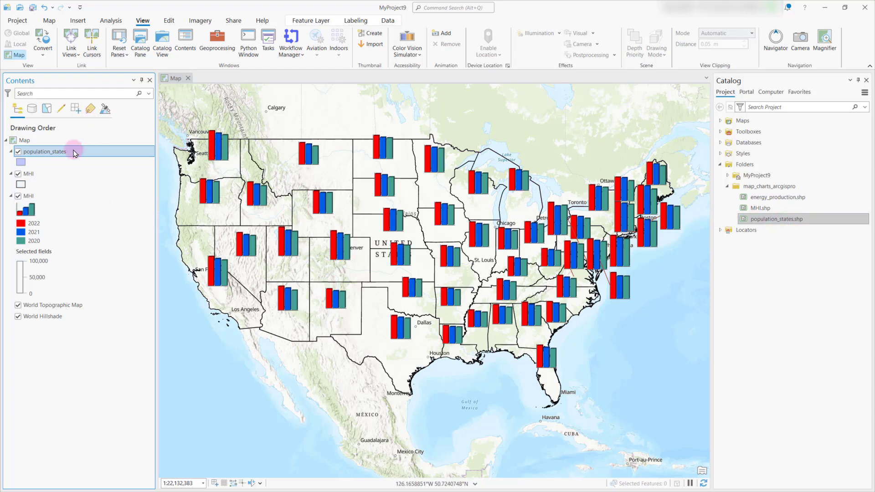
{"action": "right_click", "coordinate": [59, 153]}
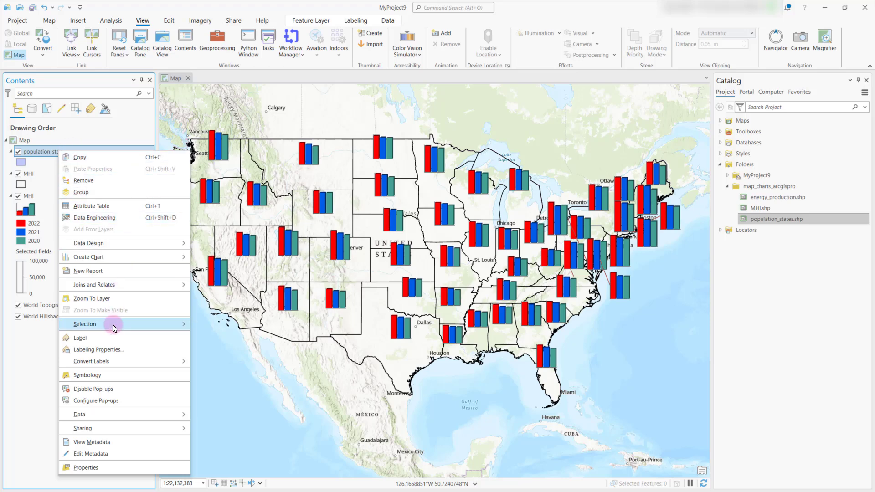
{"action": "left_click", "coordinate": [104, 300]}
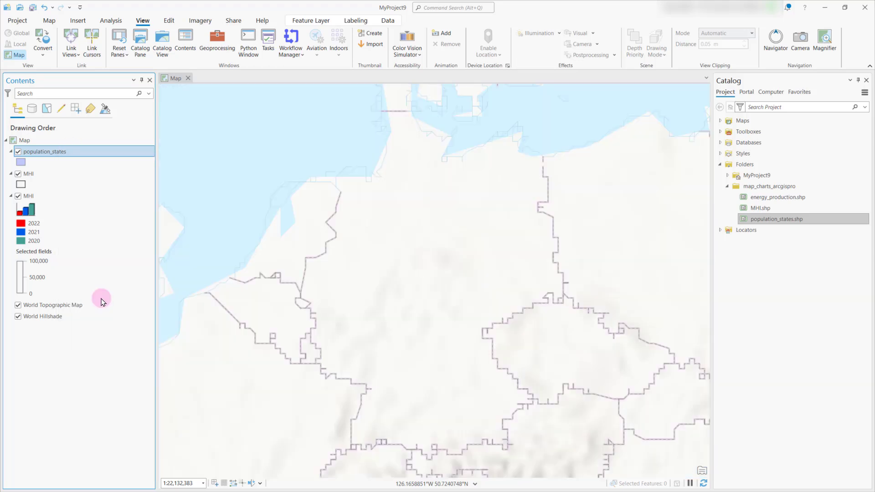
{"action": "left_click_drag", "start_coordinate": [441, 311], "coordinate": [482, 312]}
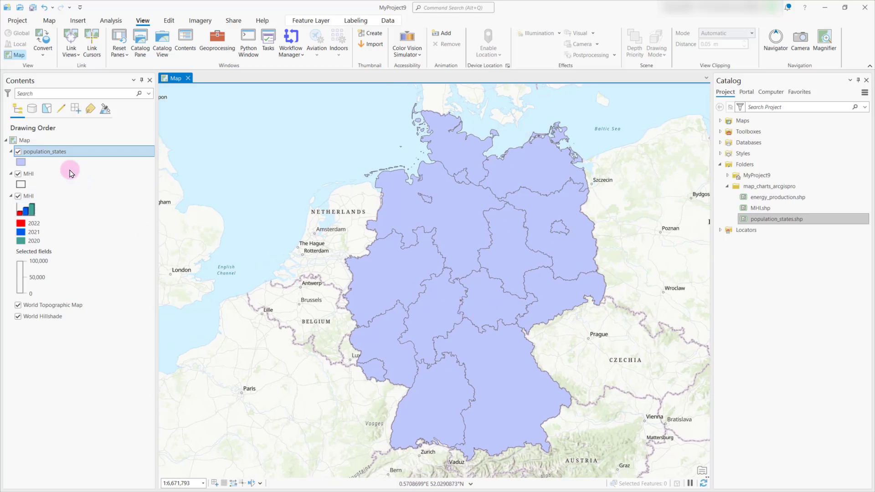
Open the population_states attribute table to examine its fields, and shrink the table to leave more room for the map
{"action": "right_click", "coordinate": [58, 152]}
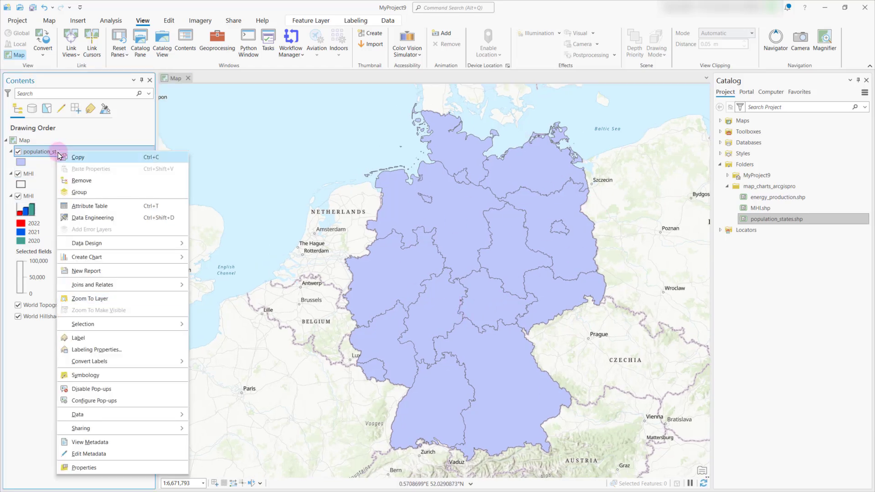
{"action": "left_click", "coordinate": [120, 206]}
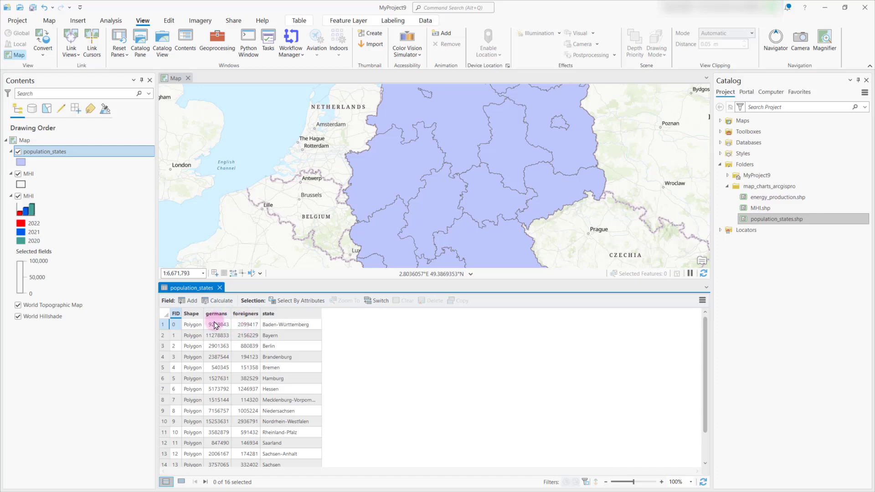
{"action": "left_click_drag", "start_coordinate": [328, 280], "coordinate": [394, 358]}
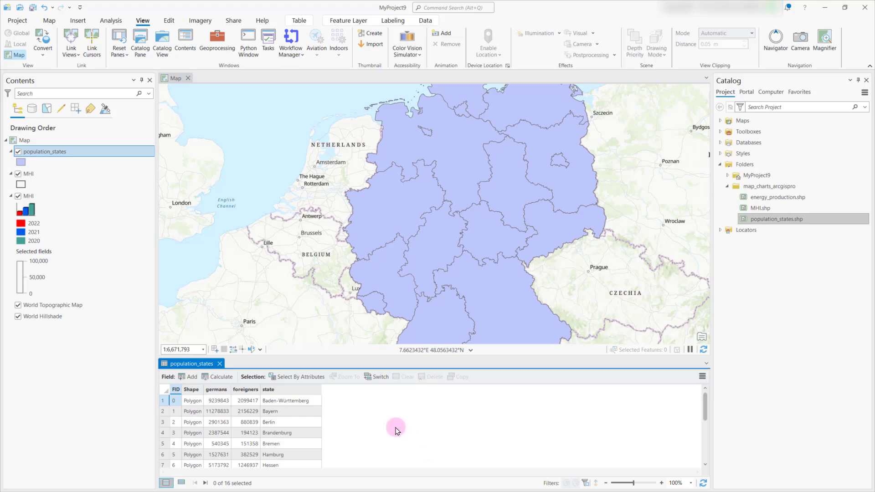
Symbolize the population_states layer with pie charts of the germans and foreigners fields
{"action": "right_click", "coordinate": [84, 156]}
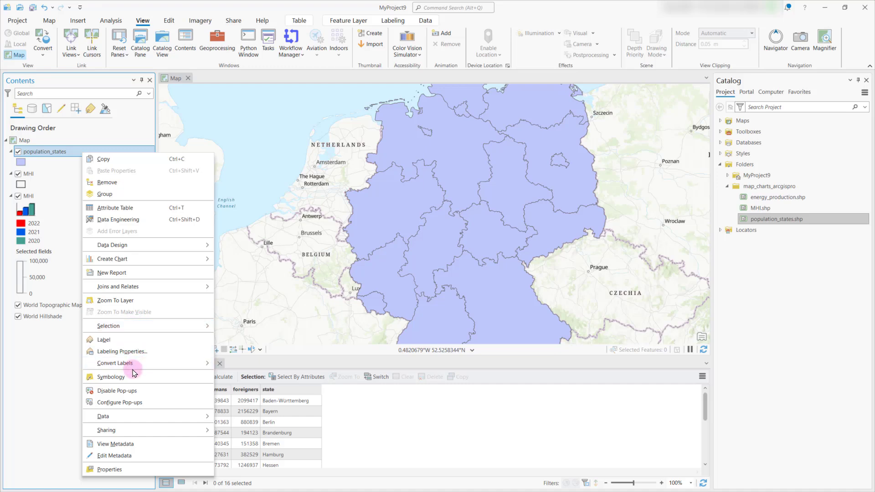
{"action": "left_click", "coordinate": [110, 377]}
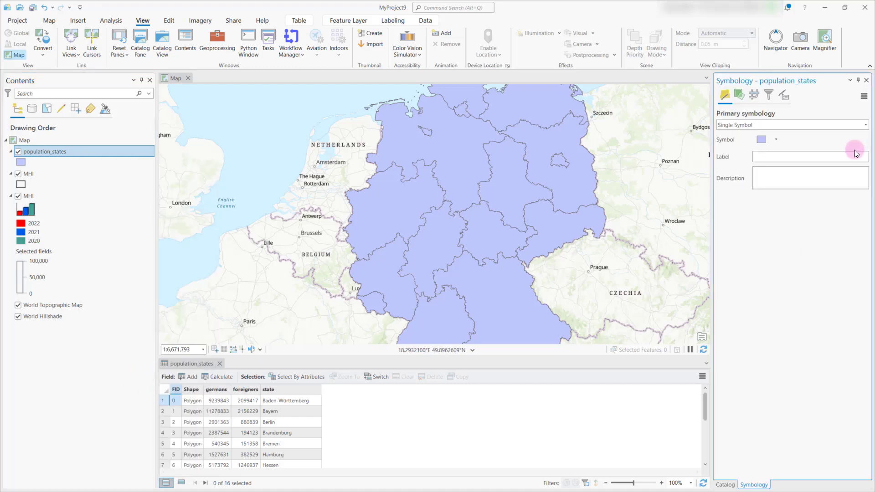
{"action": "left_click", "coordinate": [865, 125]}
{"action": "scroll", "coordinate": [754, 221], "scroll_direction": "down", "scroll_amount": 3}
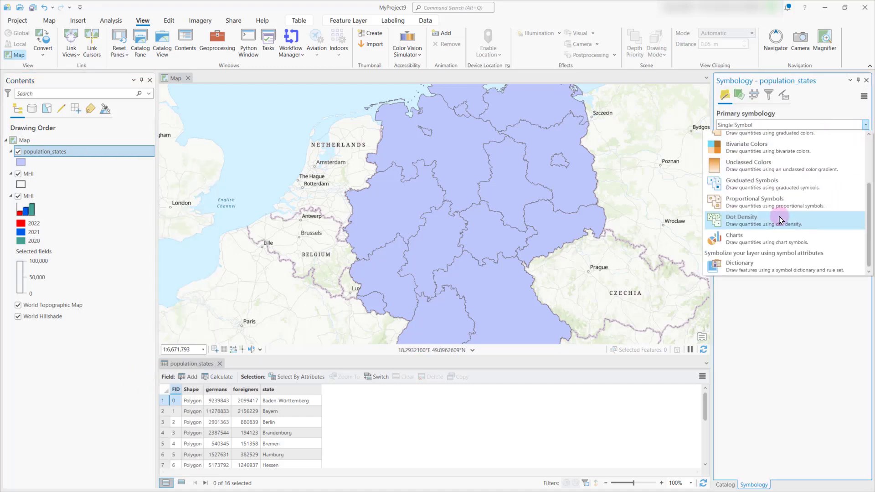
{"action": "left_click", "coordinate": [739, 241]}
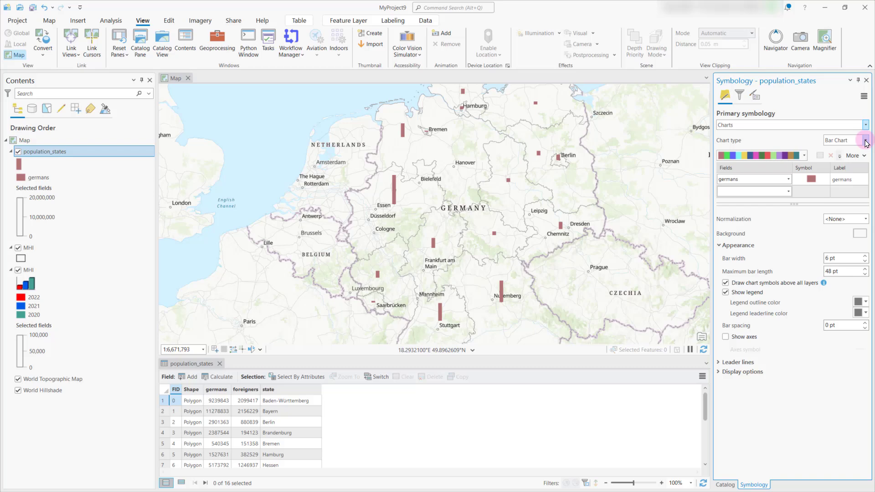
{"action": "left_click", "coordinate": [866, 141]}
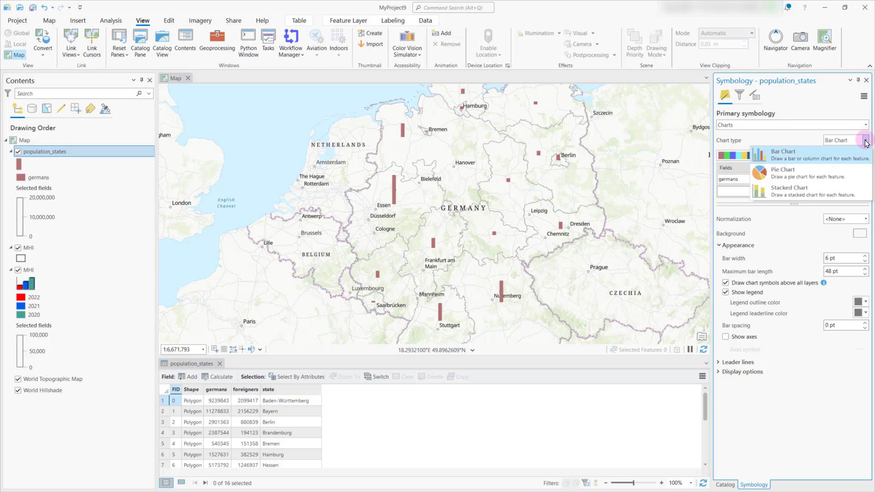
{"action": "left_click", "coordinate": [785, 175]}
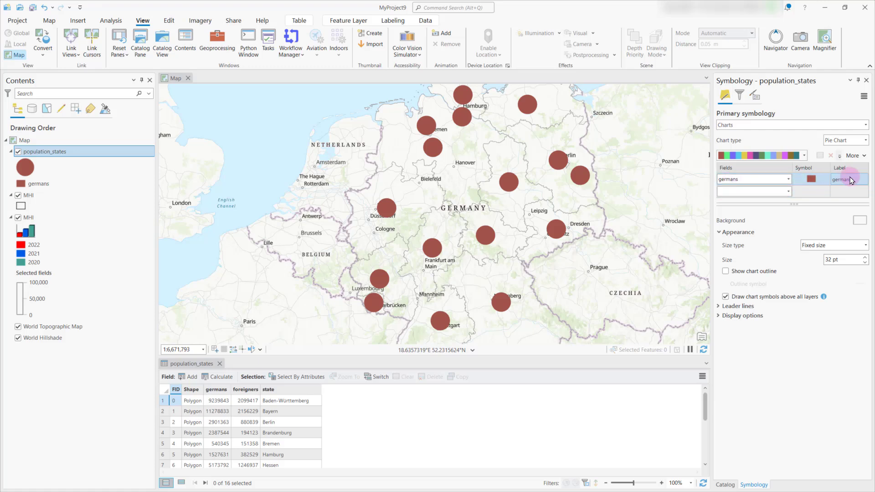
{"action": "left_click", "coordinate": [788, 191]}
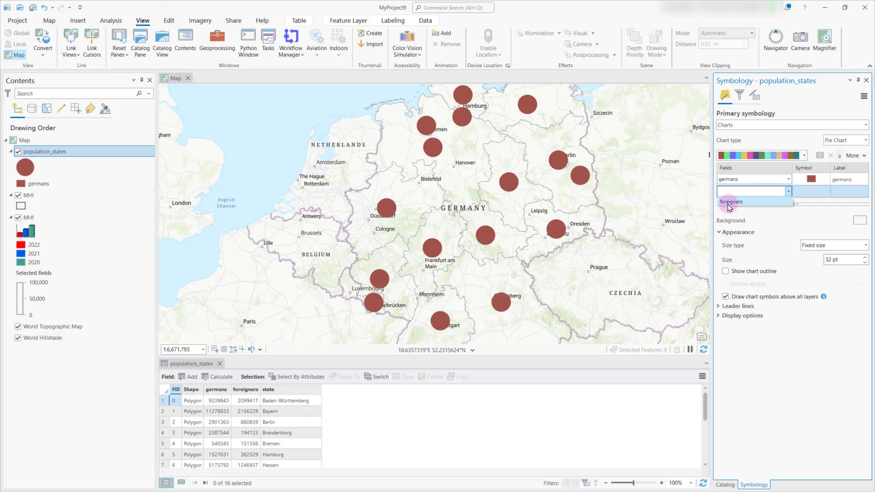
{"action": "left_click", "coordinate": [732, 202]}
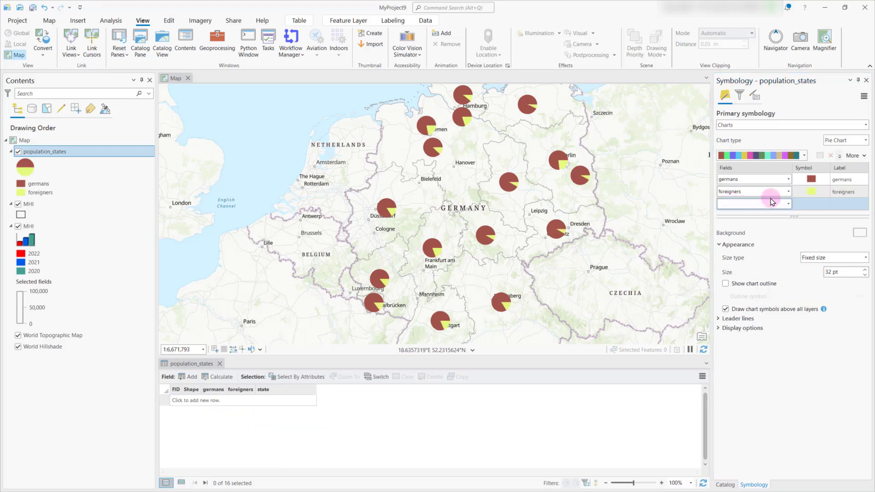
Change the germans pie slice color to magenta in the population_states chart symbology
{"action": "left_click", "coordinate": [814, 181]}
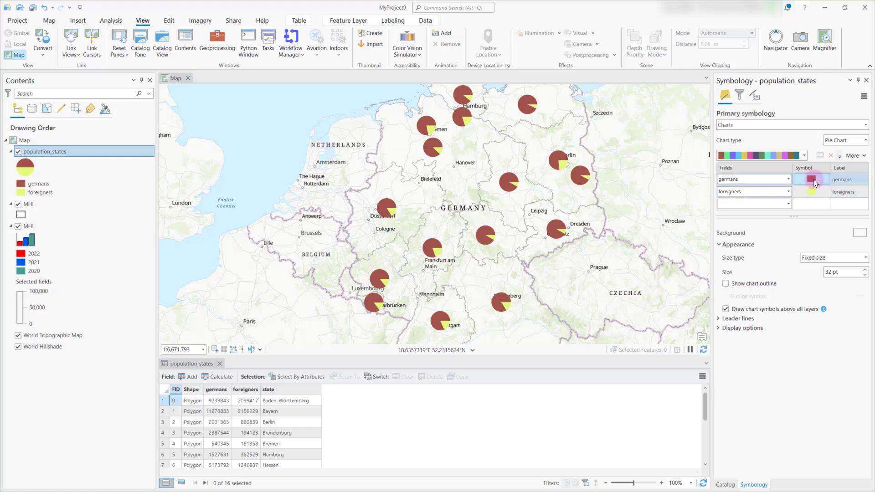
{"action": "left_click", "coordinate": [811, 179]}
{"action": "left_click", "coordinate": [860, 149]}
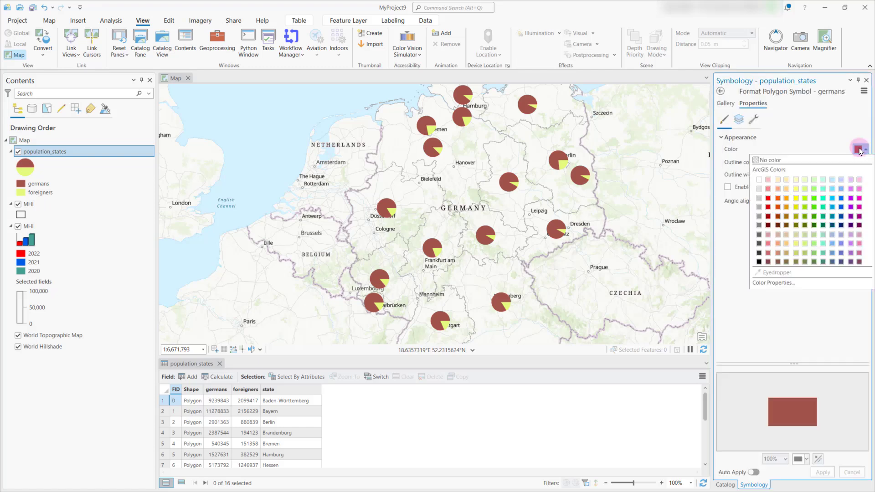
{"action": "left_click", "coordinate": [859, 209]}
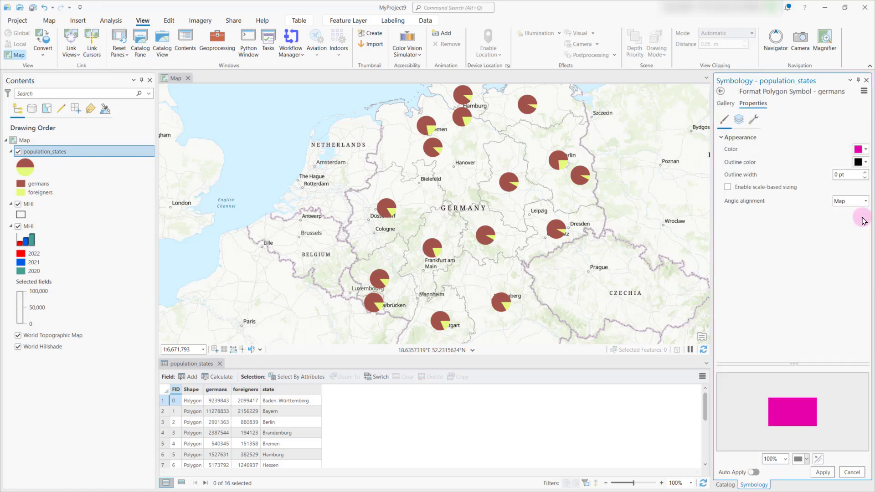
{"action": "left_click", "coordinate": [823, 472]}
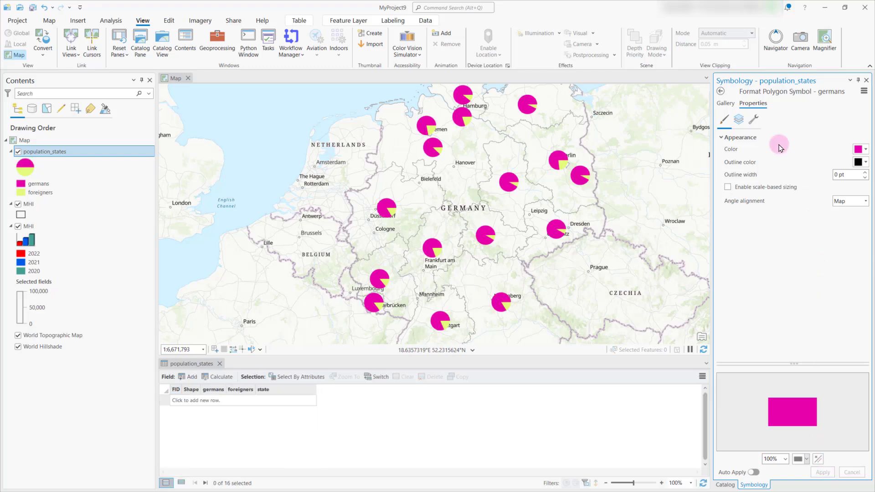
{"action": "left_click", "coordinate": [721, 91]}
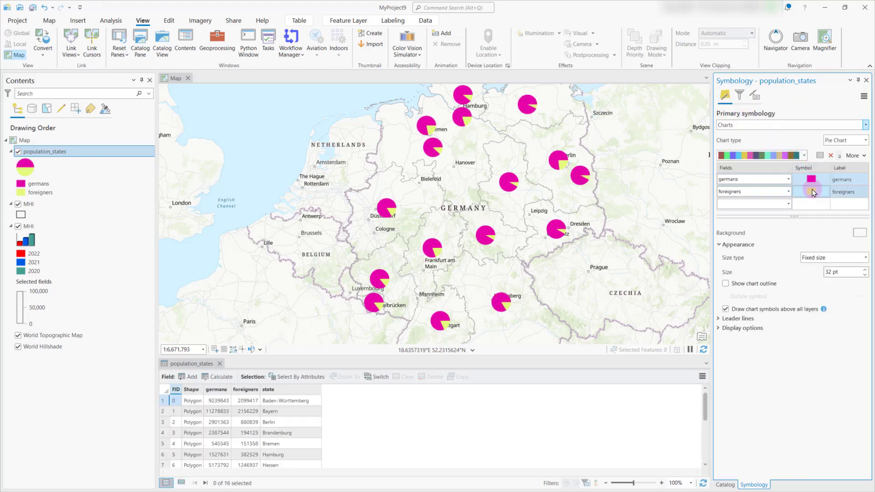
Change the foreigners pie slice color to bright turquoise green in the population_states chart symbology
{"action": "left_click", "coordinate": [810, 192]}
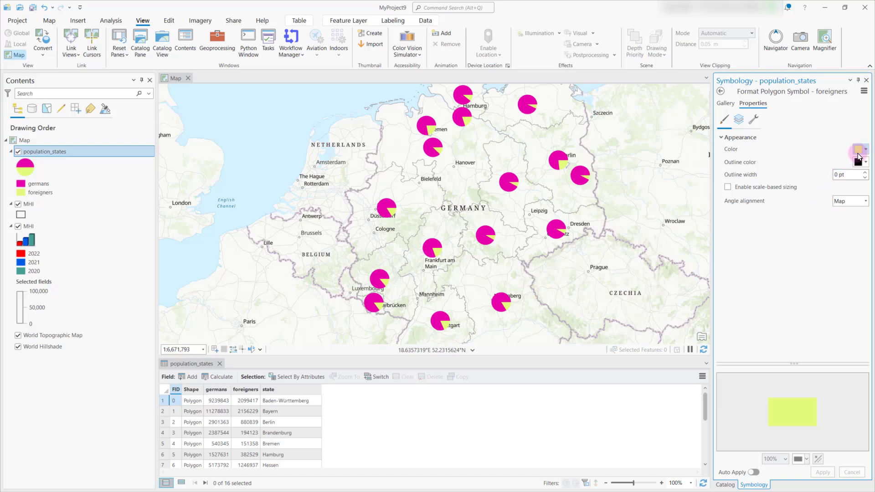
{"action": "left_click", "coordinate": [860, 149]}
{"action": "left_click", "coordinate": [822, 211]}
{"action": "left_click", "coordinate": [823, 472]}
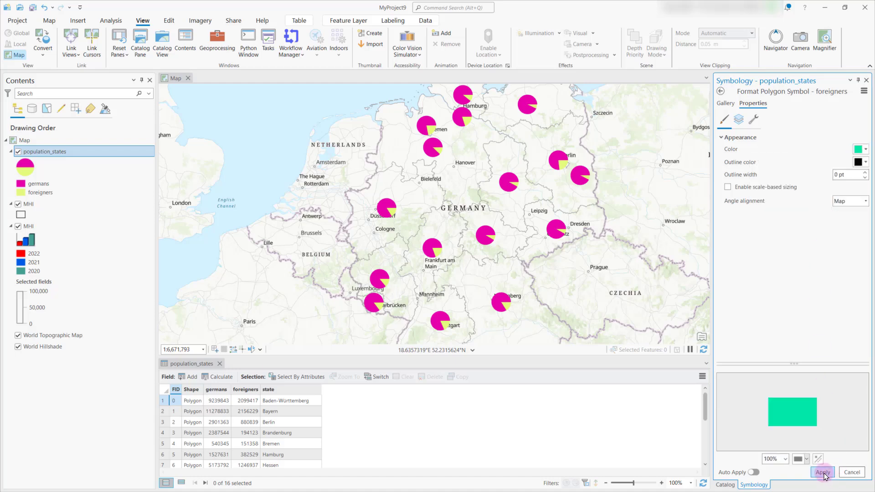
{"action": "left_click", "coordinate": [721, 91]}
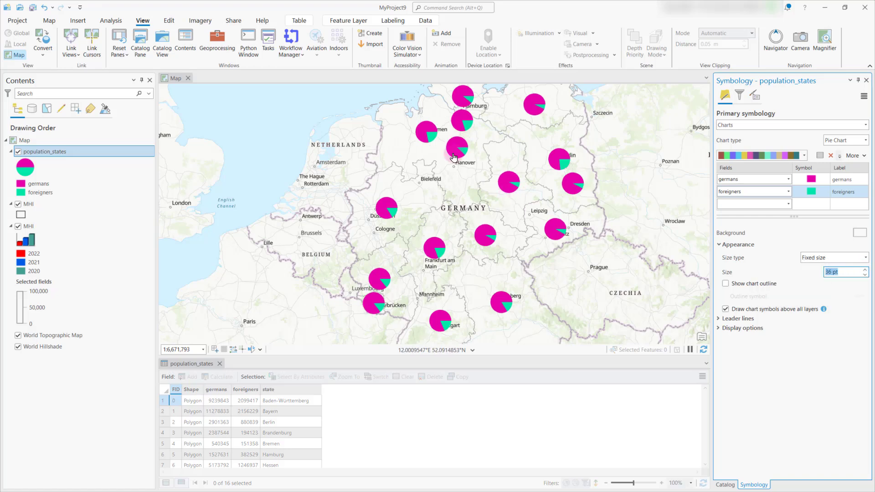
Set the size type of the population_states pie charts to Sum of selected fields and check the scaled charts on the map
{"action": "left_click", "coordinate": [475, 147]}
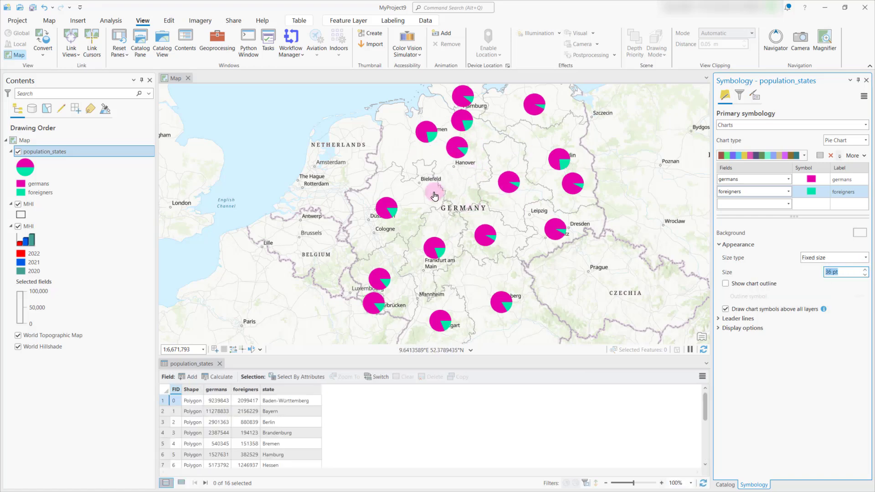
{"action": "left_click", "coordinate": [734, 259]}
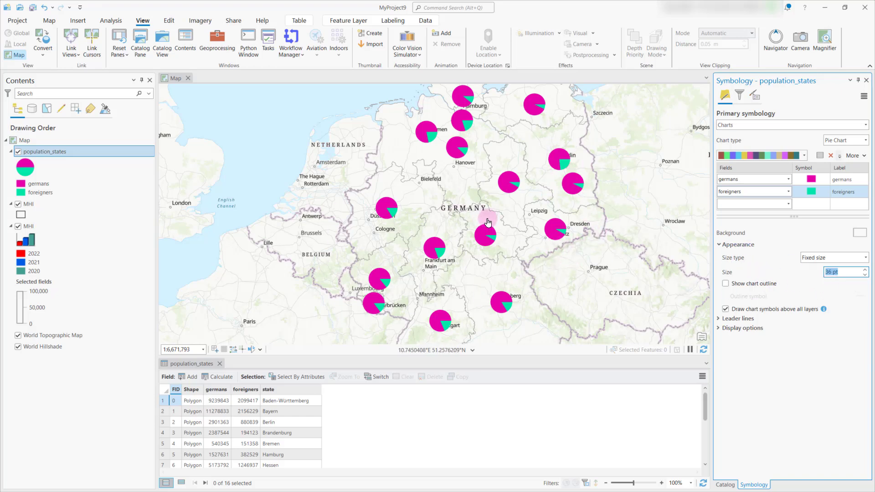
{"action": "left_click", "coordinate": [829, 258]}
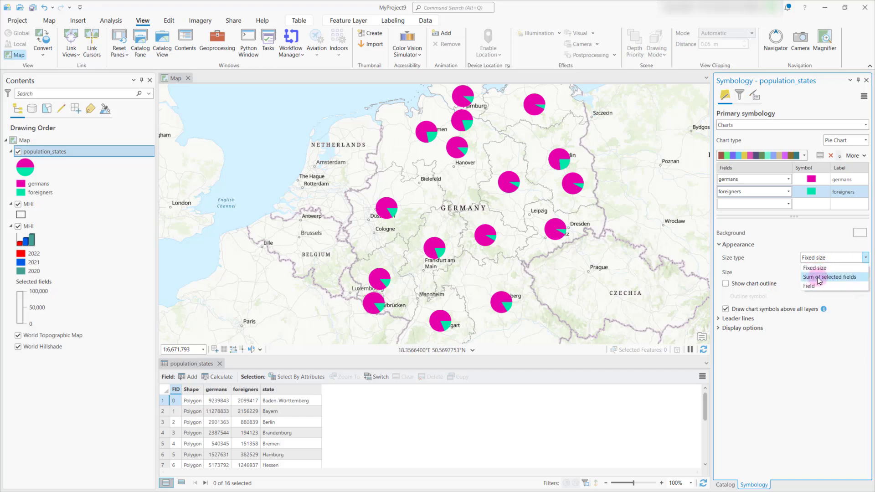
{"action": "left_click", "coordinate": [818, 277]}
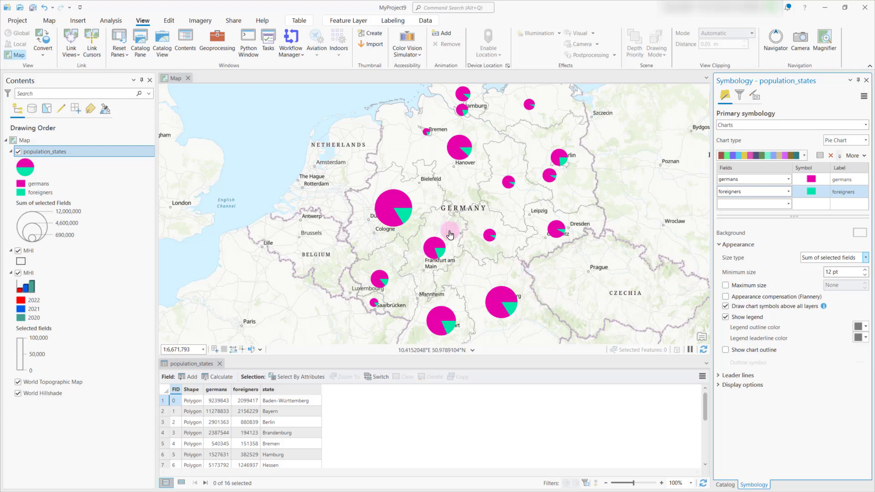
{"action": "scroll", "coordinate": [553, 292], "scroll_direction": "down", "scroll_amount": 3}
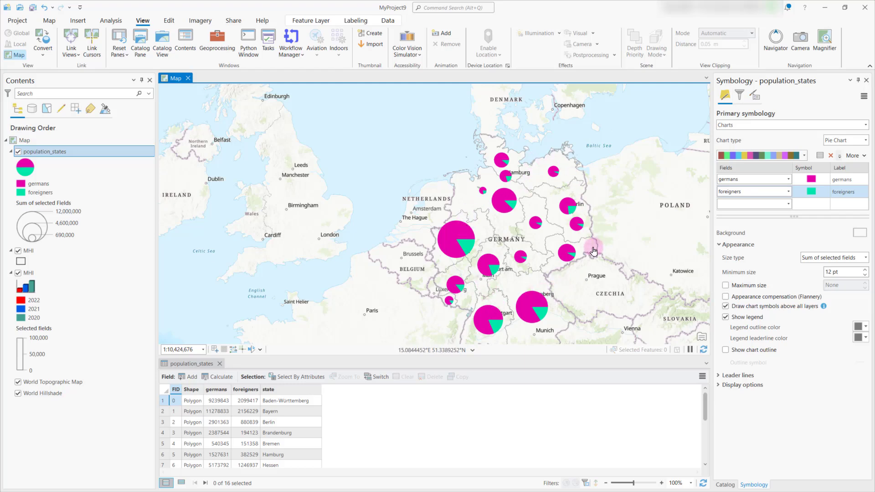
{"action": "scroll", "coordinate": [549, 255], "scroll_direction": "up", "scroll_amount": 3}
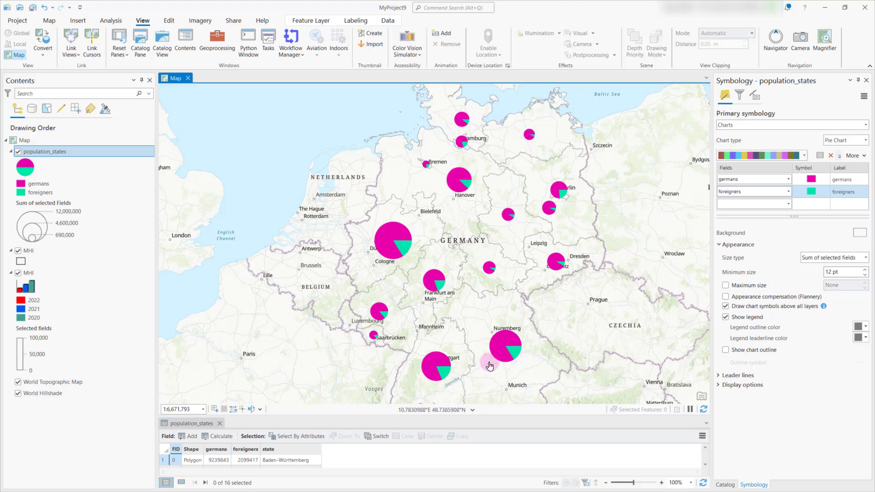
Display the population_states pie charts in 3D and adjust the tilt so the charts lean only slightly
{"action": "left_click", "coordinate": [719, 386]}
{"action": "left_click", "coordinate": [726, 409]}
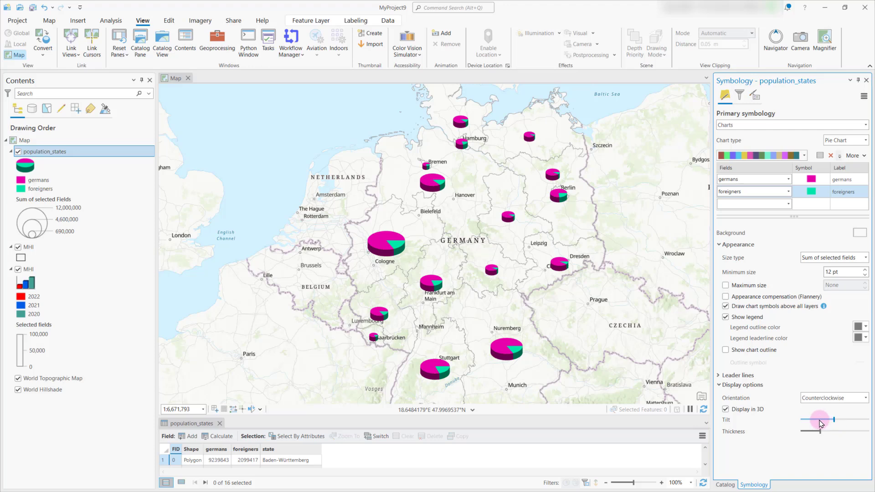
{"action": "left_click_drag", "start_coordinate": [820, 423], "coordinate": [818, 423]}
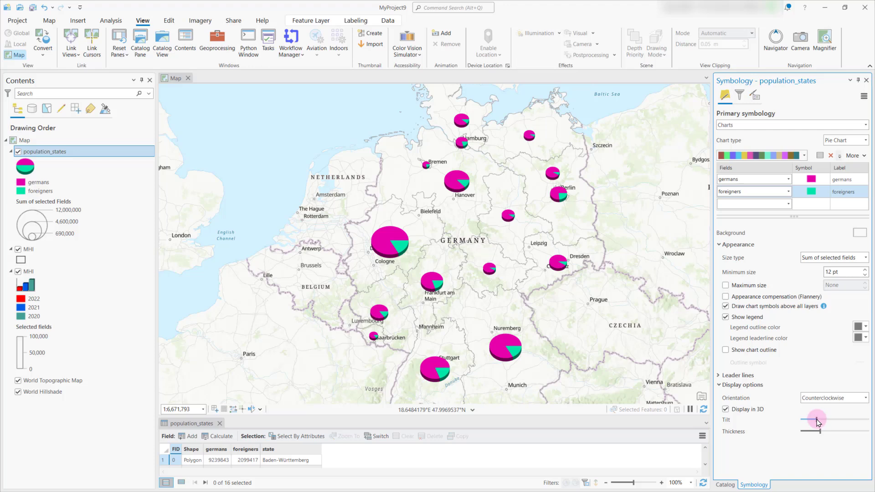
{"action": "left_click_drag", "start_coordinate": [818, 423], "coordinate": [843, 419]}
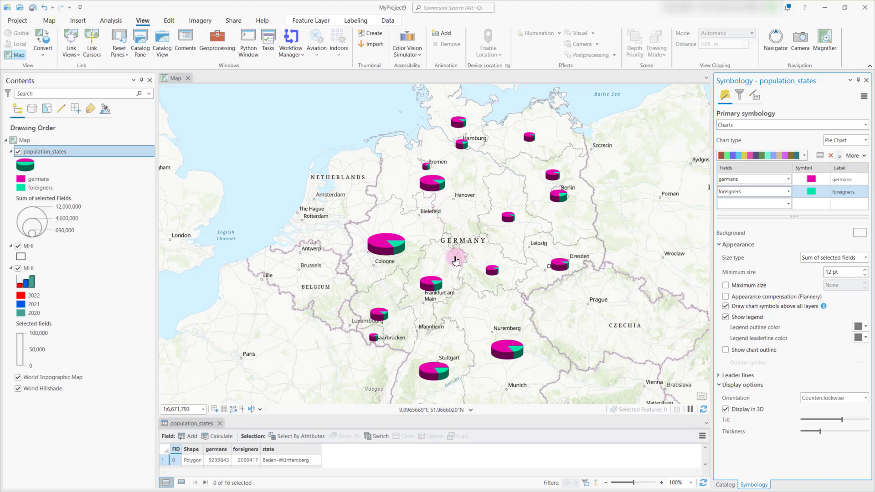
{"action": "key", "text": "ctrl+z"}
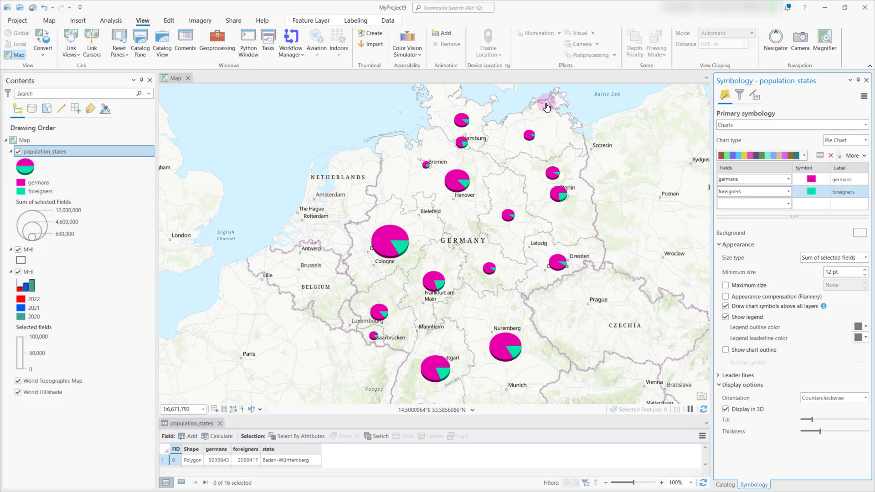
Add population_states.shp to the map a second time and style it with no fill color and a black 1 pt outline
{"action": "left_click", "coordinate": [141, 40]}
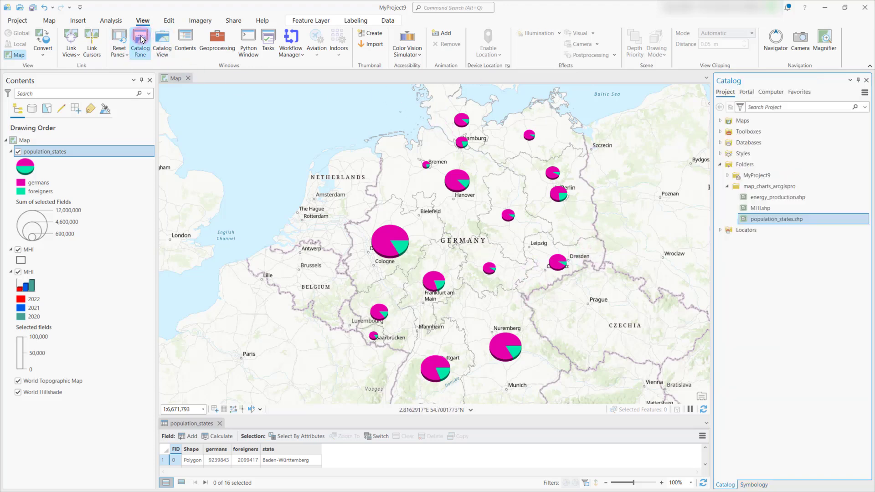
{"action": "mouse_move", "coordinate": [781, 220]}
{"action": "left_mouse_down"}
{"action": "mouse_move", "coordinate": [723, 225]}
{"action": "mouse_move", "coordinate": [161, 143]}
{"action": "mouse_move", "coordinate": [103, 145]}
{"action": "left_mouse_up"}
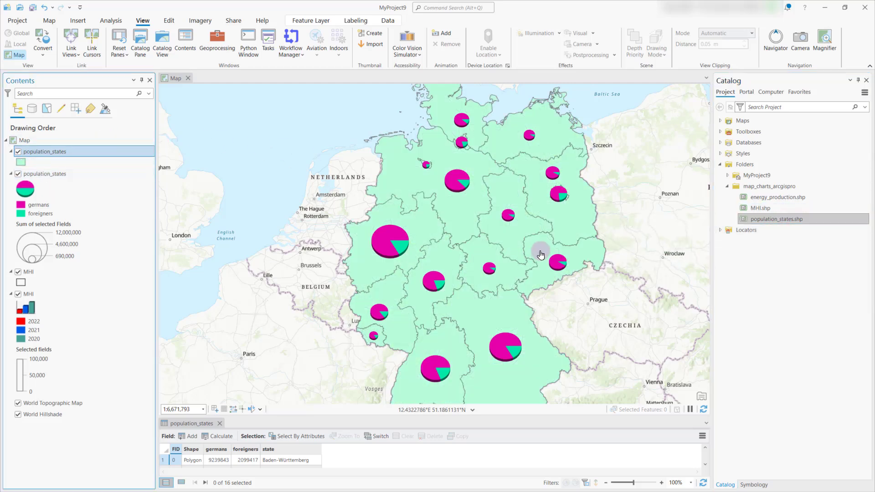
{"action": "left_click", "coordinate": [22, 163]}
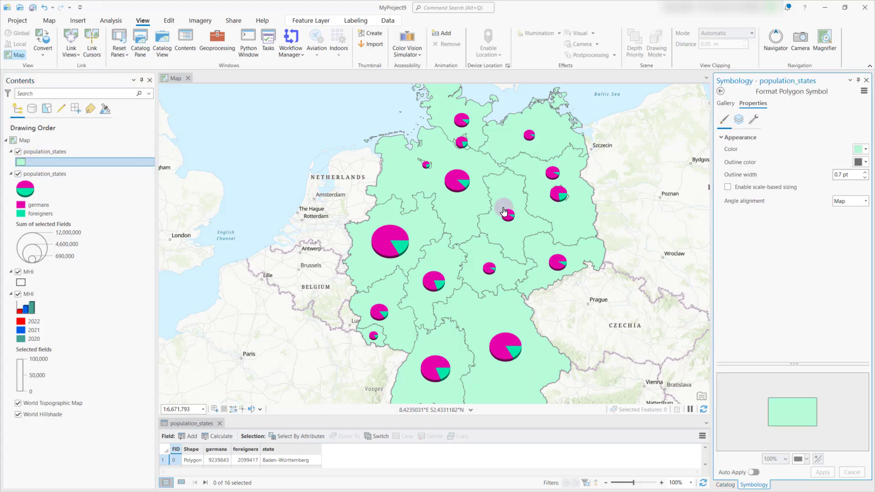
{"action": "left_click", "coordinate": [859, 149]}
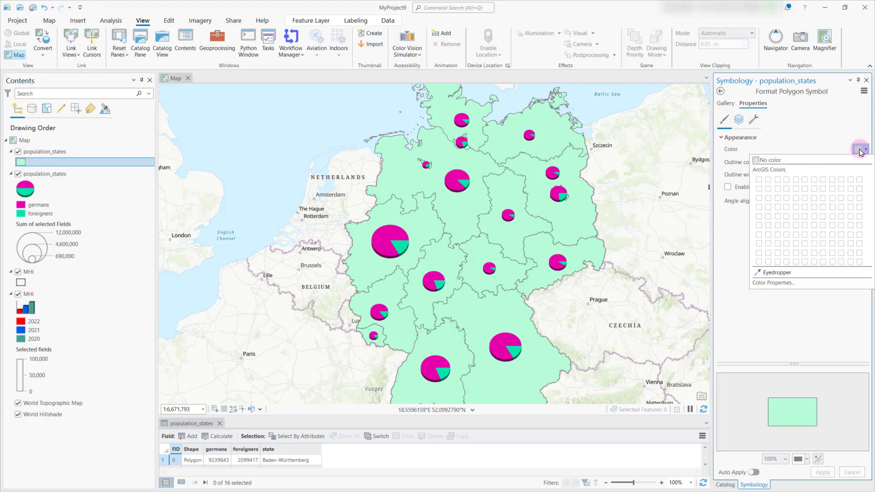
{"action": "left_click", "coordinate": [770, 161]}
{"action": "left_click", "coordinate": [860, 162]}
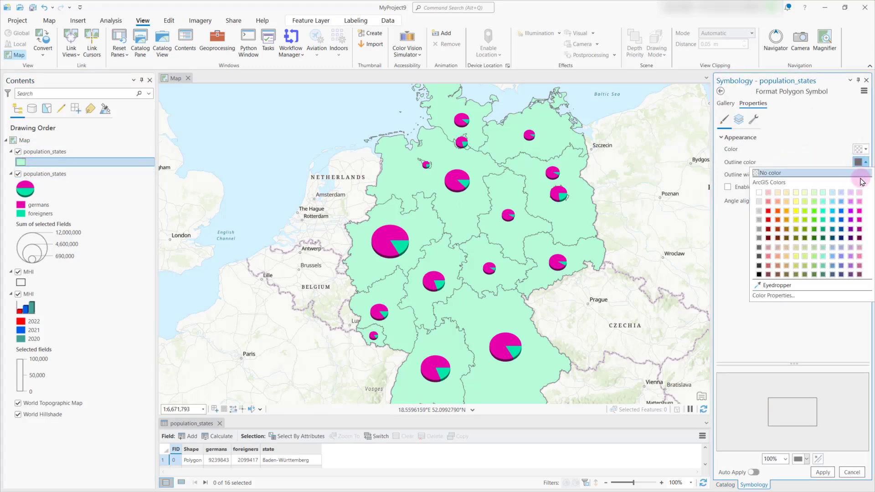
{"action": "left_click", "coordinate": [758, 274]}
{"action": "left_click", "coordinate": [864, 174]}
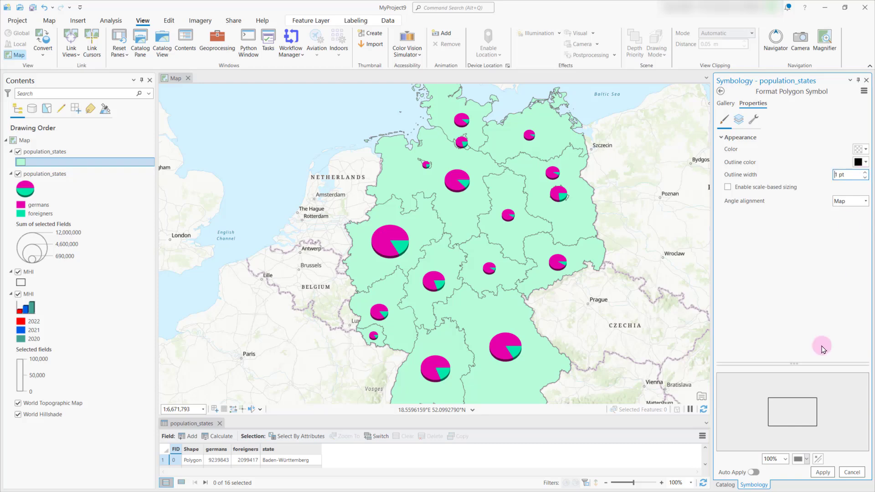
{"action": "left_click", "coordinate": [822, 472]}
{"action": "left_click", "coordinate": [712, 407]}
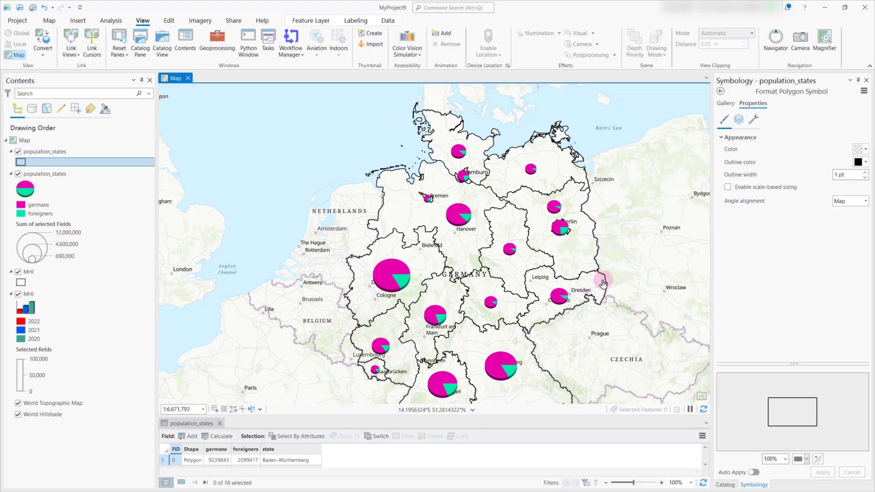
{"action": "left_click_drag", "start_coordinate": [605, 273], "coordinate": [601, 246]}
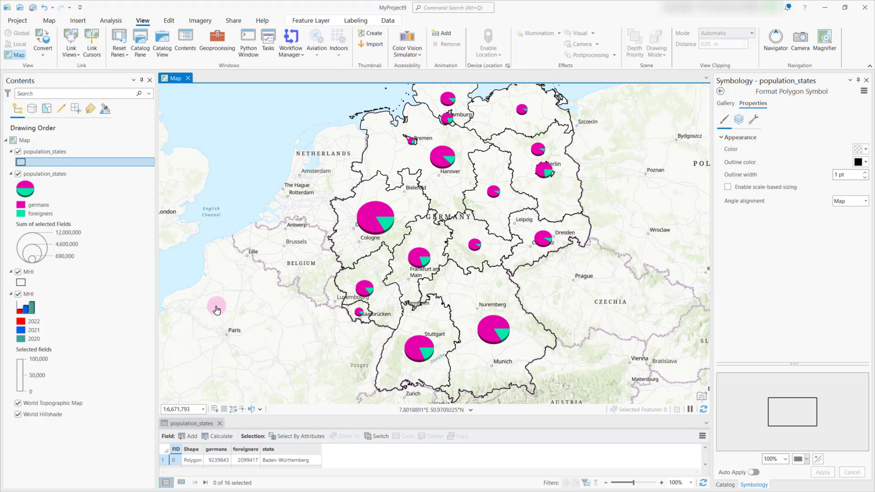
Set the transparency of the World Hillshade basemap layer to 52.4%
{"action": "right_click", "coordinate": [71, 414]}
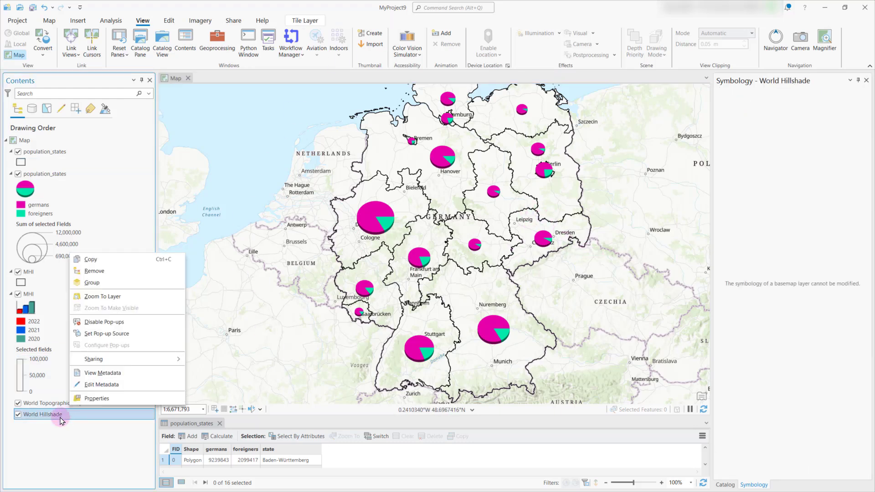
{"action": "left_click", "coordinate": [67, 416]}
{"action": "left_click", "coordinate": [63, 402]}
{"action": "left_click", "coordinate": [67, 417]}
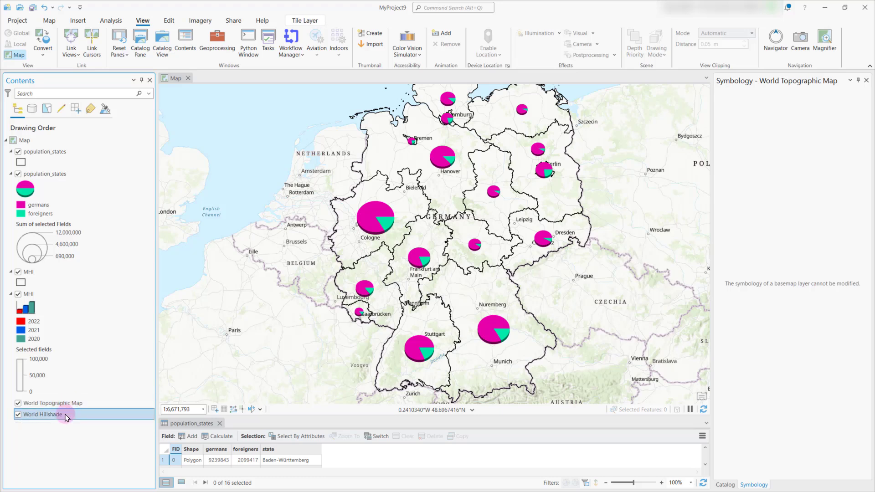
{"action": "left_click", "coordinate": [306, 21]}
{"action": "left_click", "coordinate": [175, 34]}
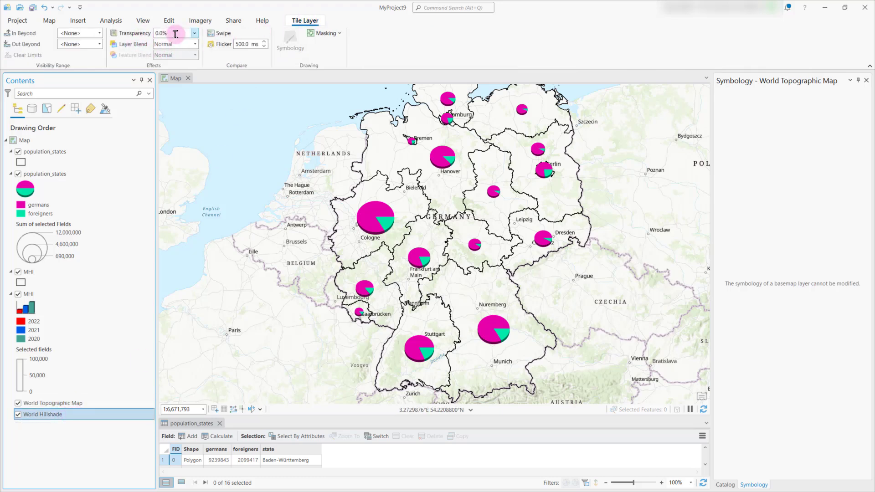
{"action": "left_click", "coordinate": [194, 34]}
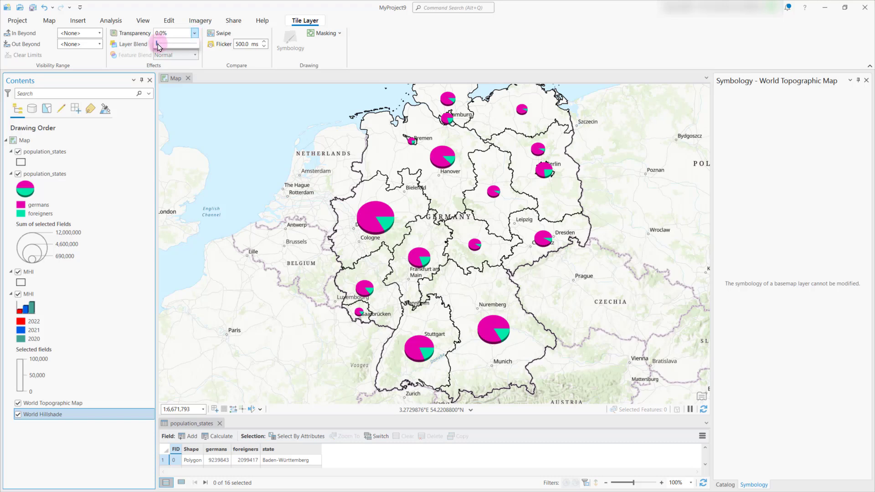
{"action": "left_click_drag", "start_coordinate": [159, 48], "coordinate": [178, 48]}
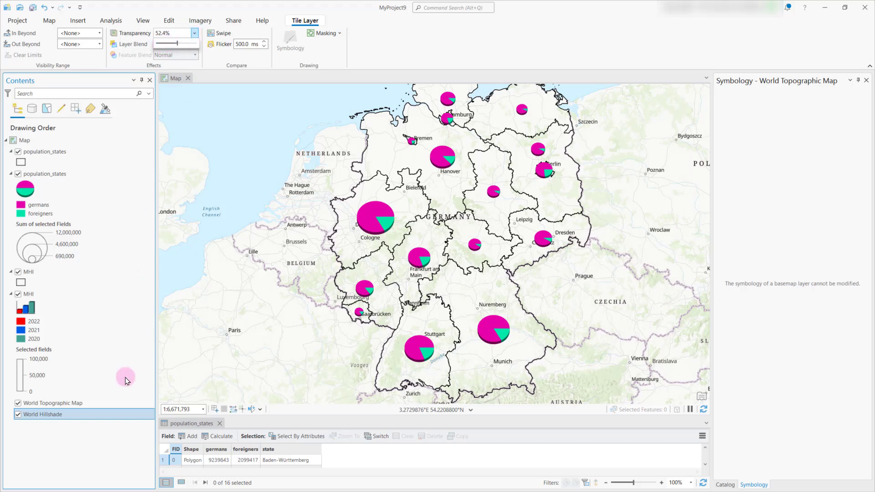
Set the transparency of the World Topographic Map basemap layer to 56.1%
{"action": "left_click", "coordinate": [70, 402]}
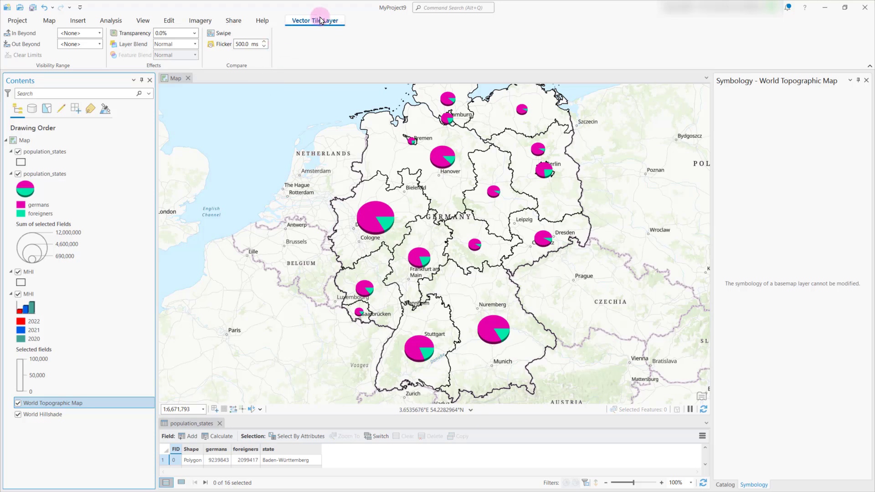
{"action": "left_click", "coordinate": [195, 33]}
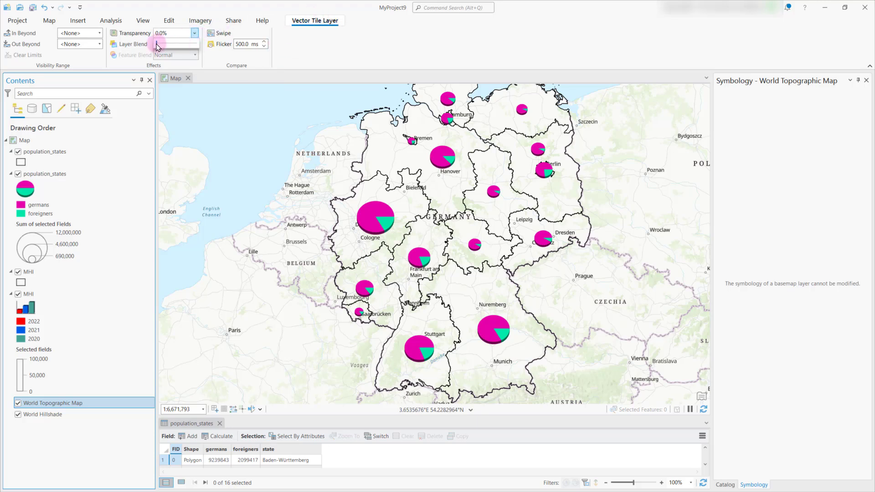
{"action": "left_click_drag", "start_coordinate": [157, 47], "coordinate": [180, 46]}
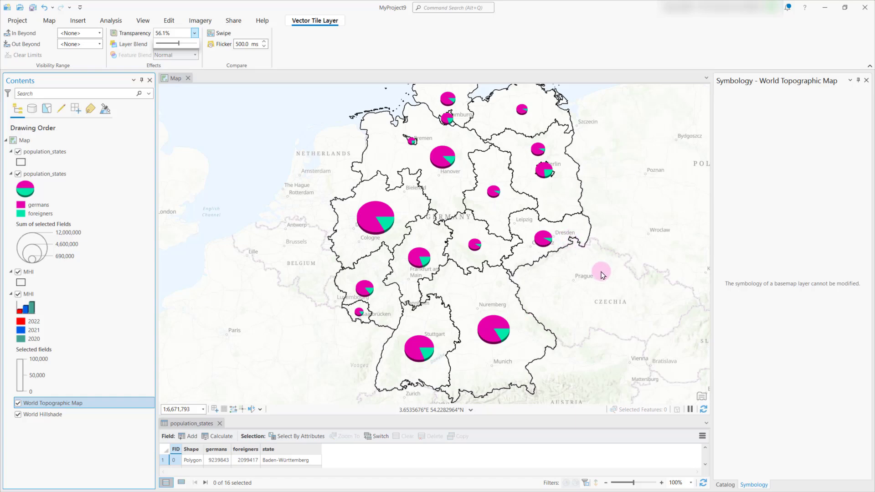
{"action": "left_click", "coordinate": [602, 275]}
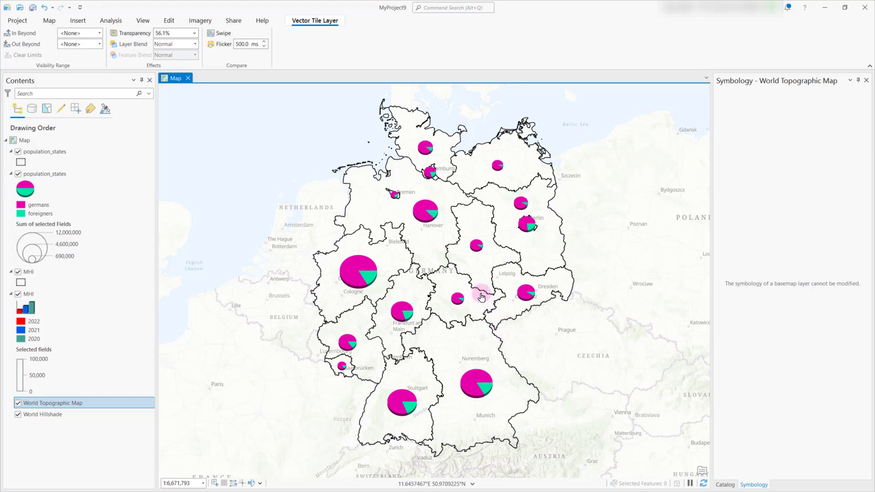
Add energy_production.shp from the map_charts_arcgispro folder to the map
{"action": "left_click", "coordinate": [143, 20]}
{"action": "left_click", "coordinate": [139, 45]}
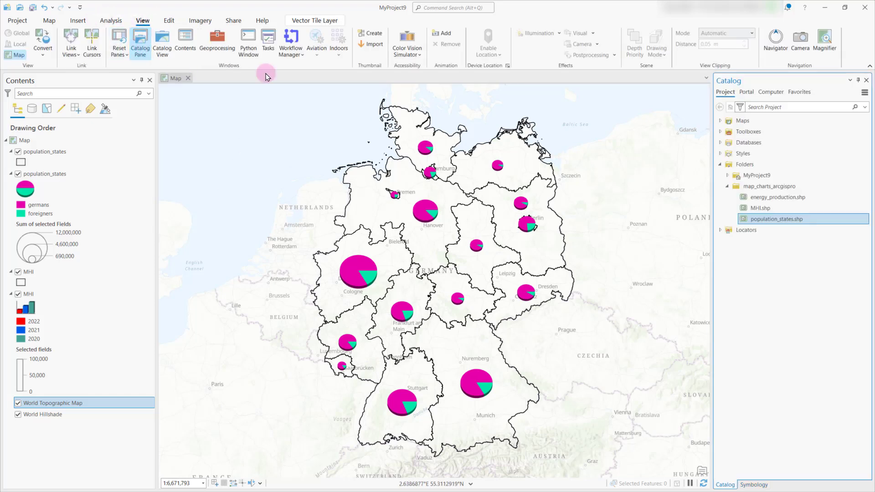
{"action": "left_click", "coordinate": [789, 198]}
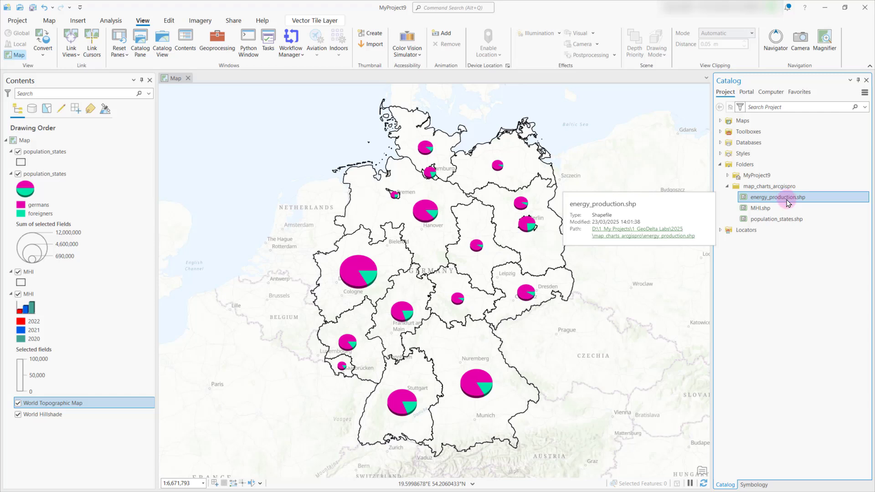
{"action": "left_click_drag", "start_coordinate": [785, 201], "coordinate": [286, 152]}
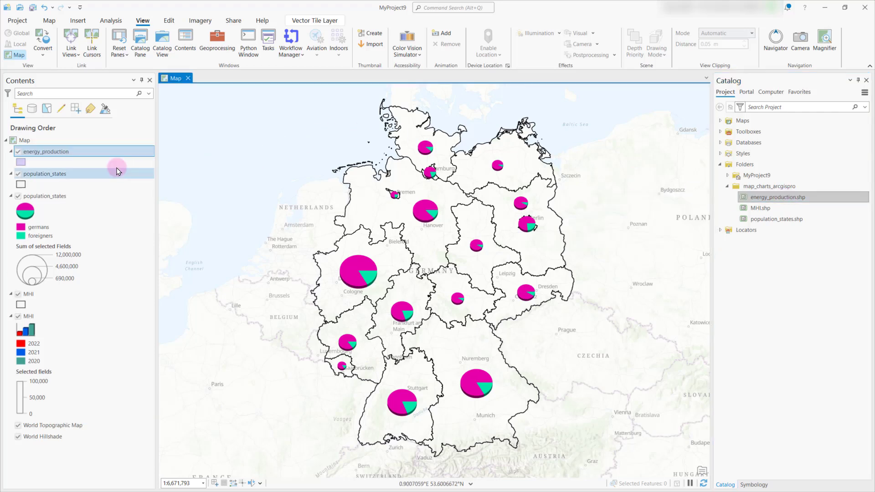
Examine the energy source fields in the energy_production attribute table, select the Kansas row, and close the table
{"action": "right_click", "coordinate": [76, 152]}
{"action": "left_click", "coordinate": [131, 207]}
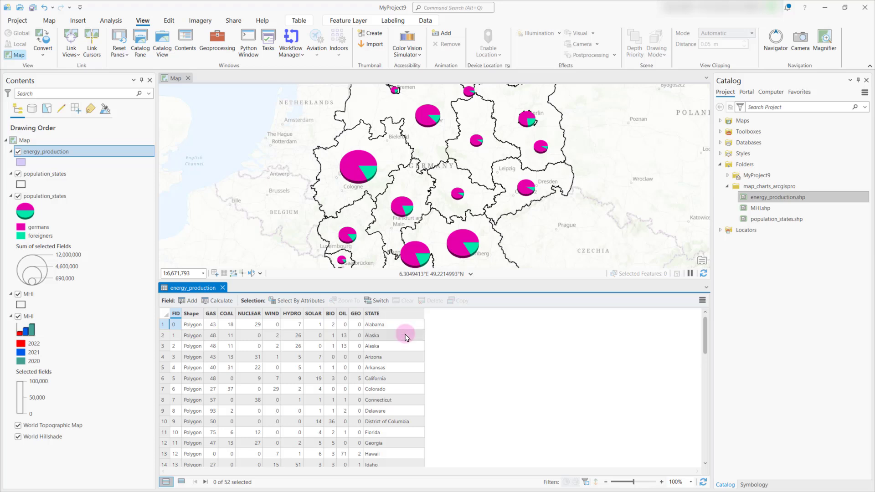
{"action": "scroll", "coordinate": [405, 346], "scroll_direction": "down", "scroll_amount": 3}
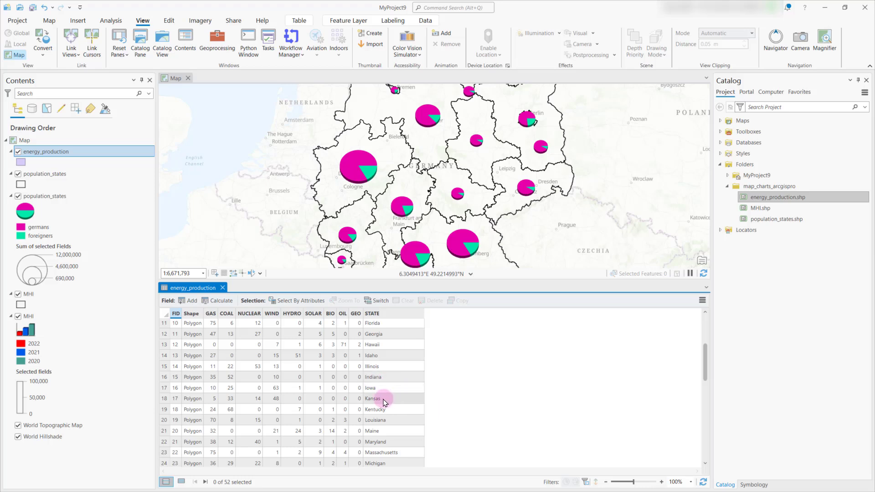
{"action": "left_click", "coordinate": [164, 398]}
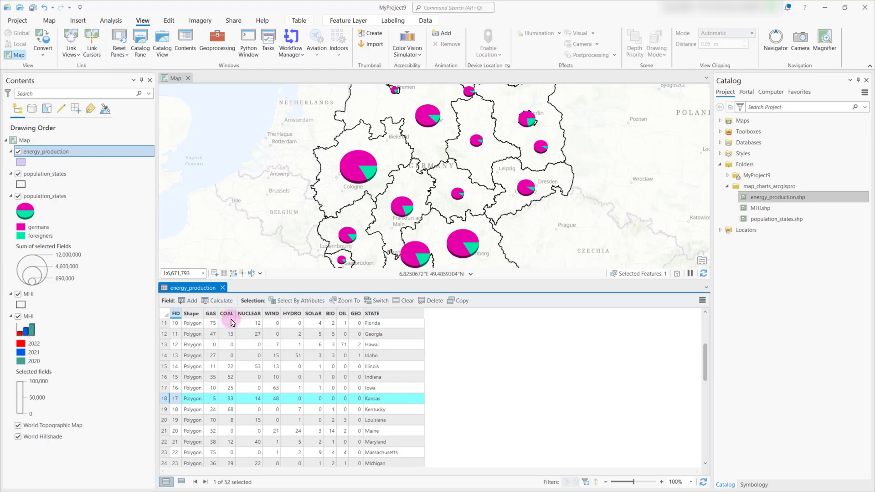
{"action": "left_click", "coordinate": [223, 287]}
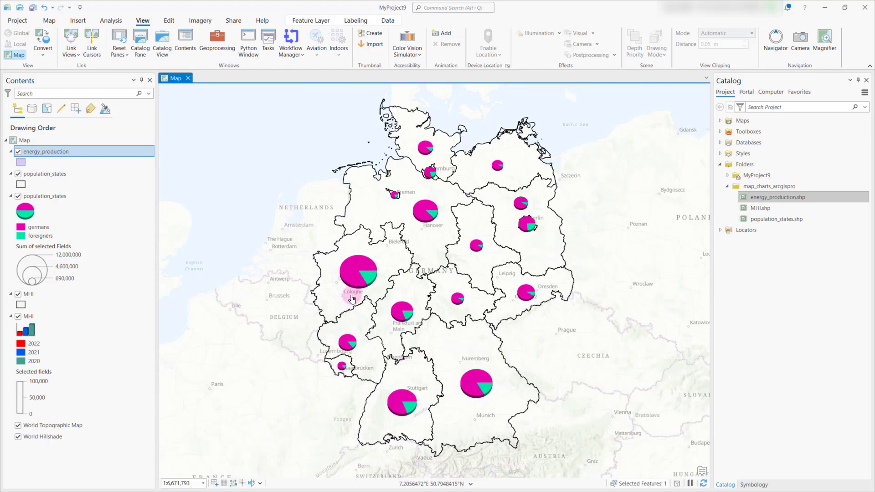